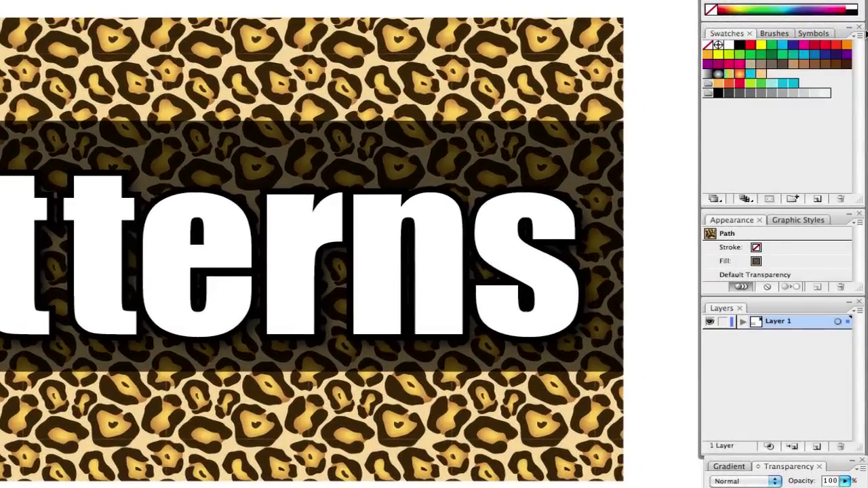
Step: Open the Nature_Animal Skins pattern swatch library
{"action": "left_click", "coordinate": [859, 39]}
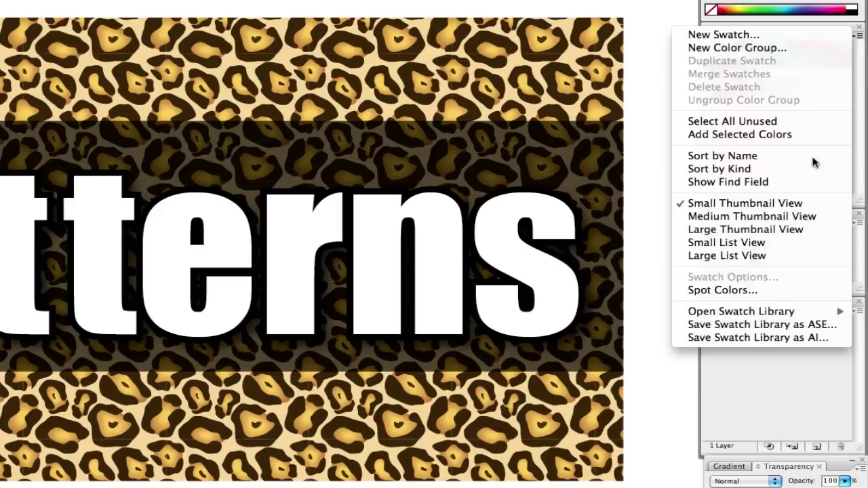
{"action": "mouse_move", "coordinate": [786, 317]}
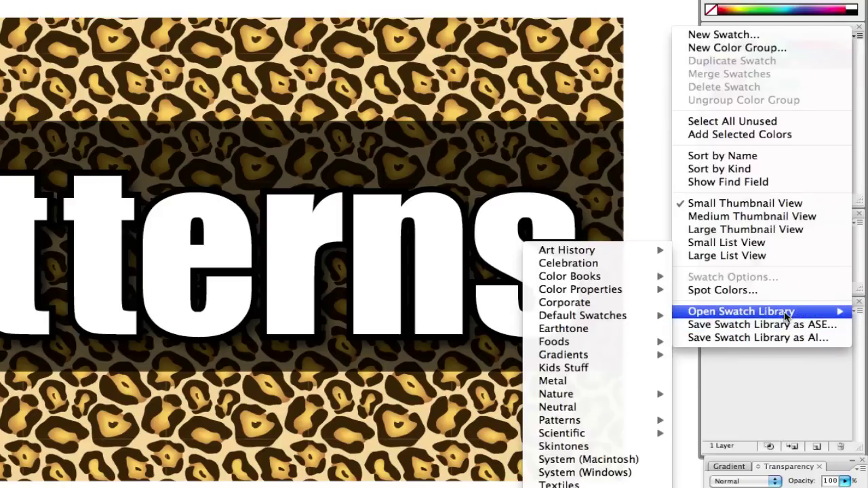
{"action": "mouse_move", "coordinate": [618, 424]}
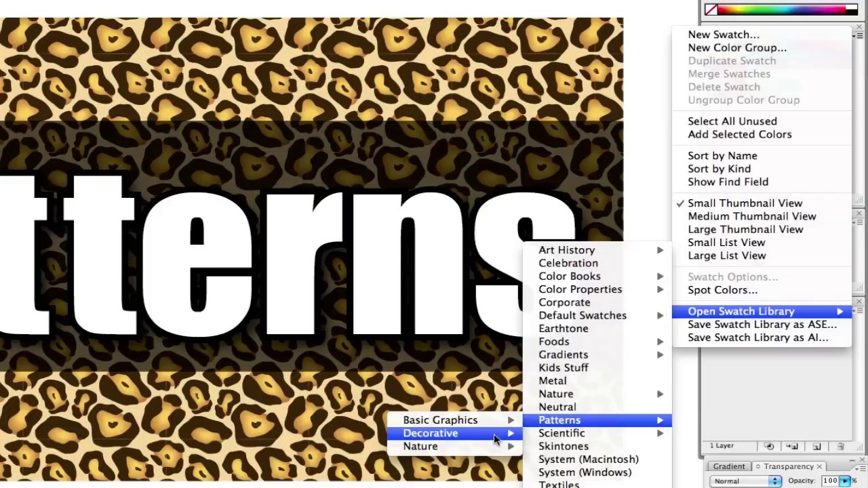
{"action": "mouse_move", "coordinate": [495, 447]}
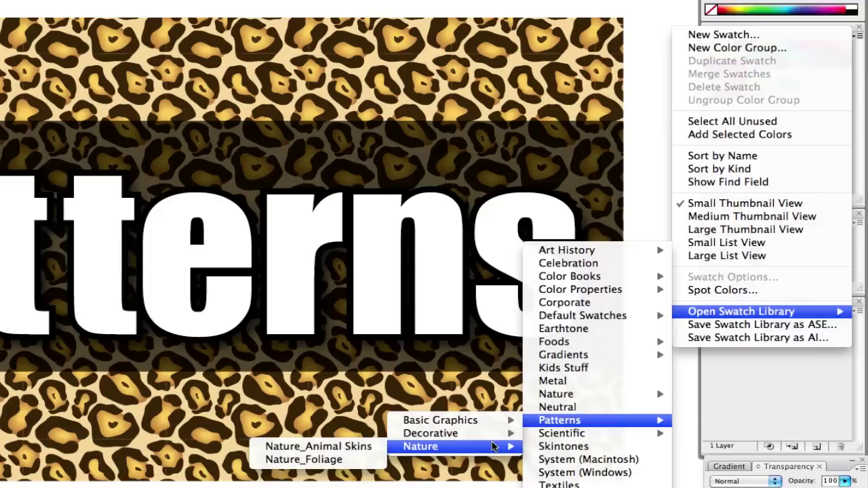
{"action": "left_click", "coordinate": [363, 451]}
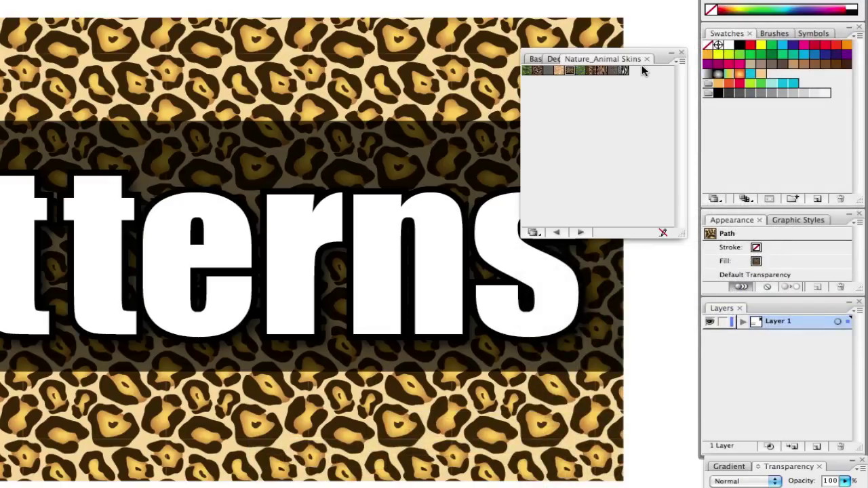
Step: Shorten the floating Nature_Animal Skins library so it covers less of the artwork
{"action": "left_click_drag", "start_coordinate": [670, 59], "coordinate": [653, 2]}
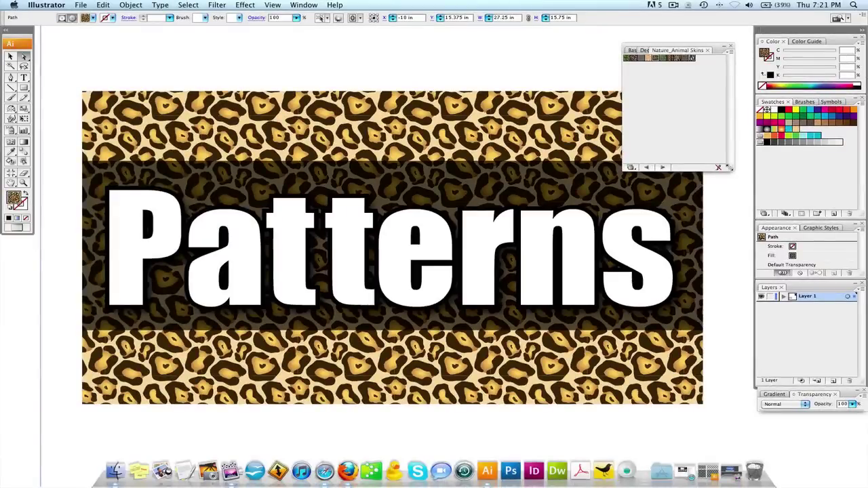
{"action": "left_click_drag", "start_coordinate": [730, 170], "coordinate": [722, 74]}
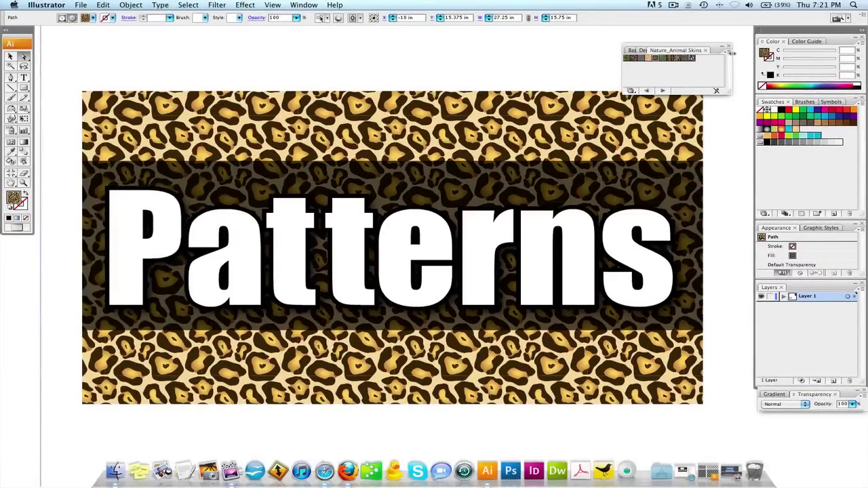
{"action": "left_click", "coordinate": [727, 52]}
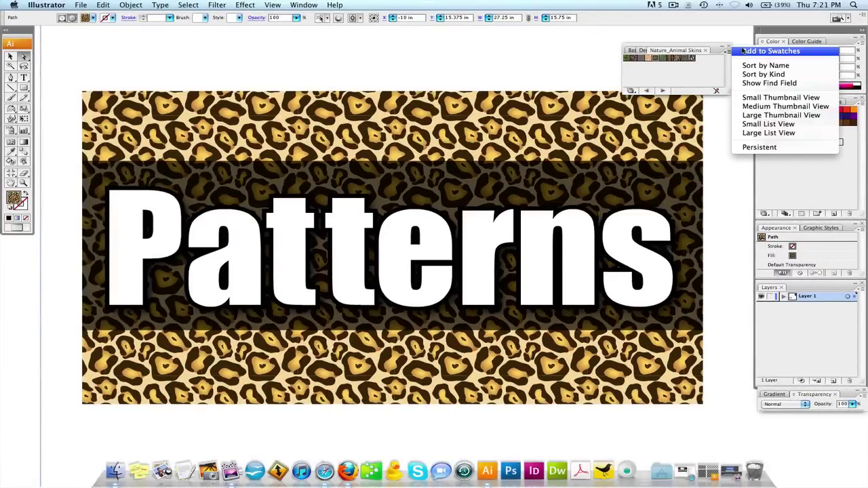
{"action": "left_click", "coordinate": [743, 52]}
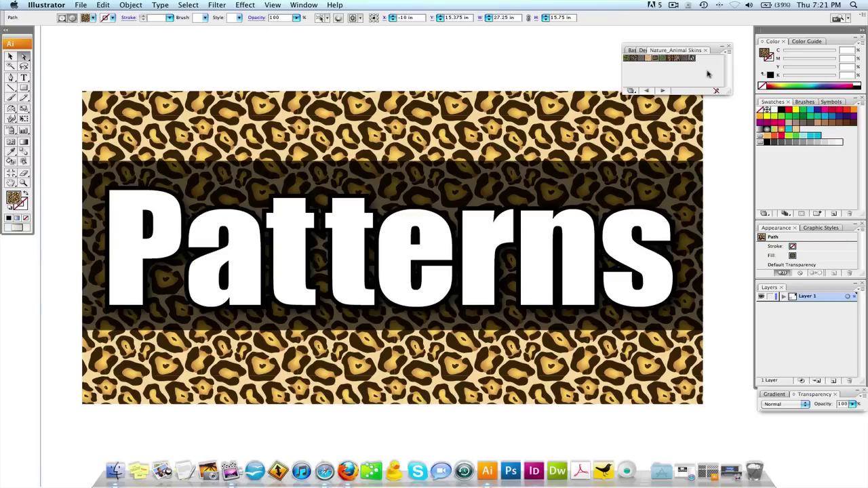
Step: Deselect everything and draw a circle about 5.875 in across in the empty area above the leopard banner
{"action": "scroll", "coordinate": [288, 160], "scroll_direction": "up", "scroll_amount": 8}
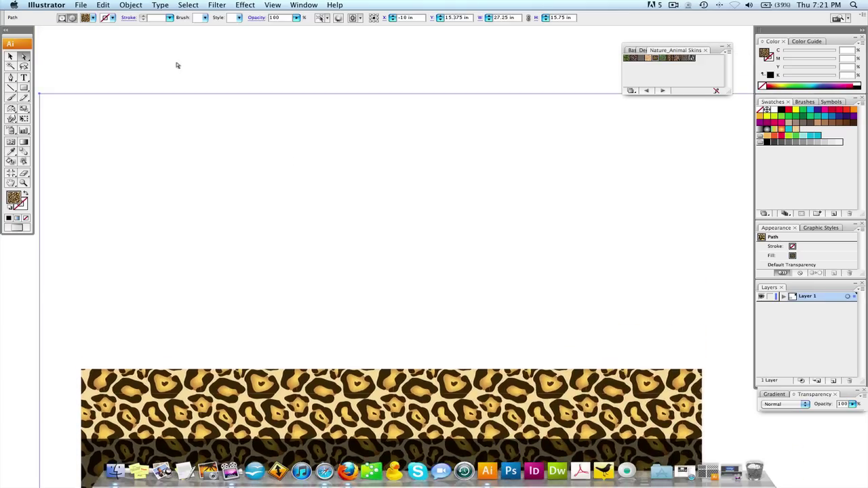
{"action": "key", "text": "super+2"}
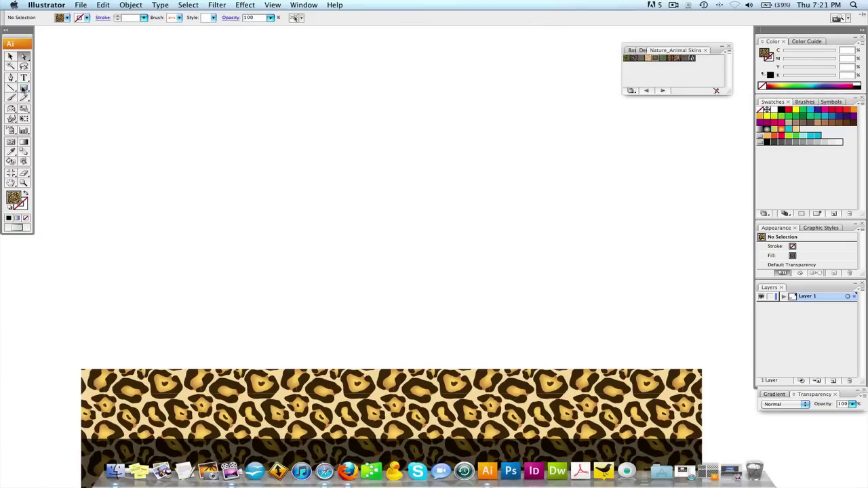
{"action": "left_click_drag", "start_coordinate": [24, 87], "coordinate": [57, 107]}
{"action": "left_click_drag", "start_coordinate": [187, 55], "coordinate": [512, 276]}
{"action": "left_click", "coordinate": [11, 55]}
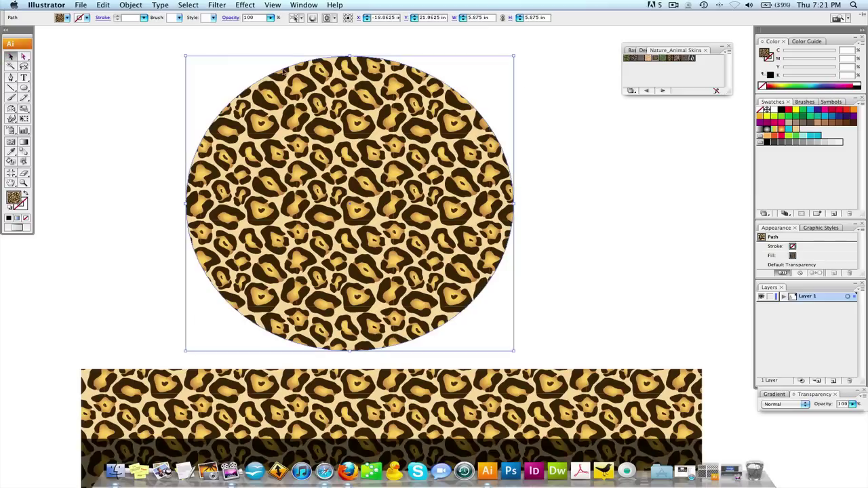
Step: Try solid red and black fills on the circle
{"action": "left_click", "coordinate": [788, 110]}
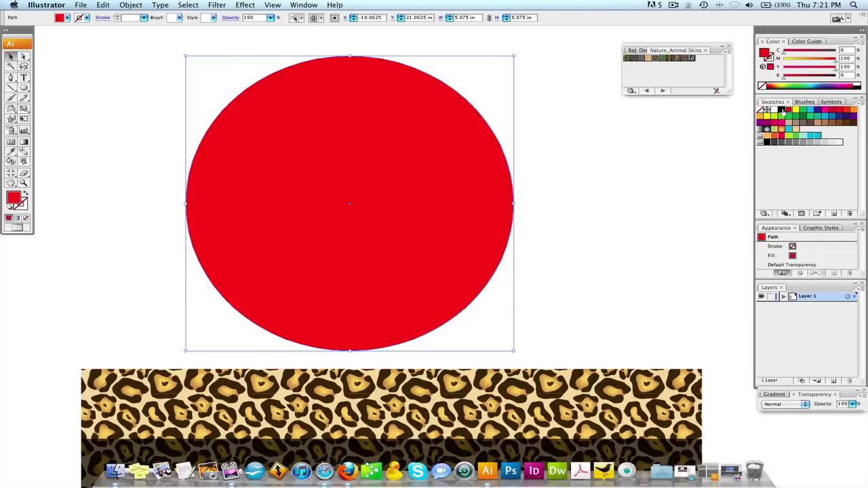
{"action": "left_click", "coordinate": [780, 109]}
{"action": "left_click", "coordinate": [201, 85]}
{"action": "left_click", "coordinate": [482, 278]}
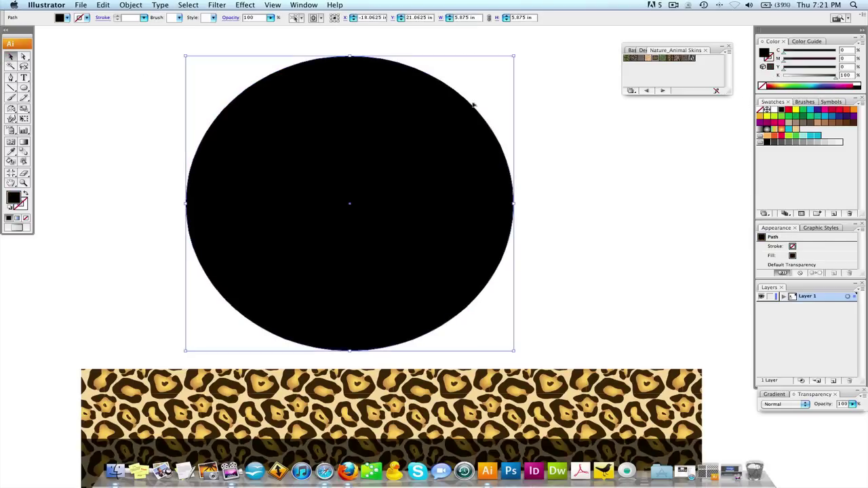
Step: Try several animal skin patterns as the circle's fill, including green reptile scales, brown snakeskin, Tiger and peacock feathers
{"action": "left_click", "coordinate": [642, 58]}
{"action": "left_click", "coordinate": [634, 58]}
{"action": "left_click", "coordinate": [626, 59]}
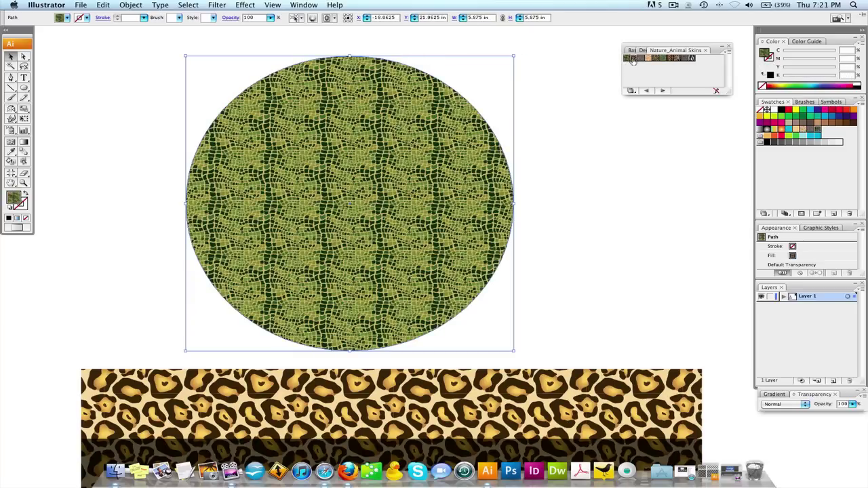
{"action": "left_click", "coordinate": [630, 58]}
{"action": "left_click", "coordinate": [684, 59]}
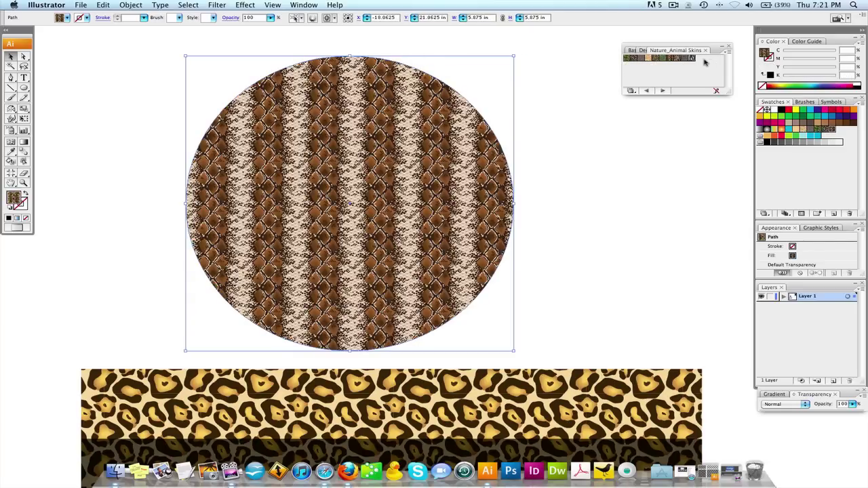
{"action": "left_click", "coordinate": [690, 59]}
{"action": "left_click", "coordinate": [676, 59]}
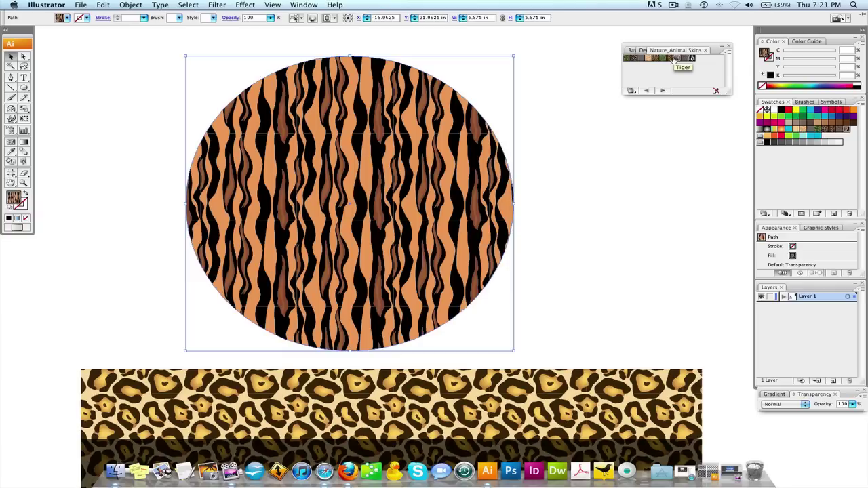
{"action": "left_click", "coordinate": [667, 58]}
{"action": "left_click", "coordinate": [655, 58]}
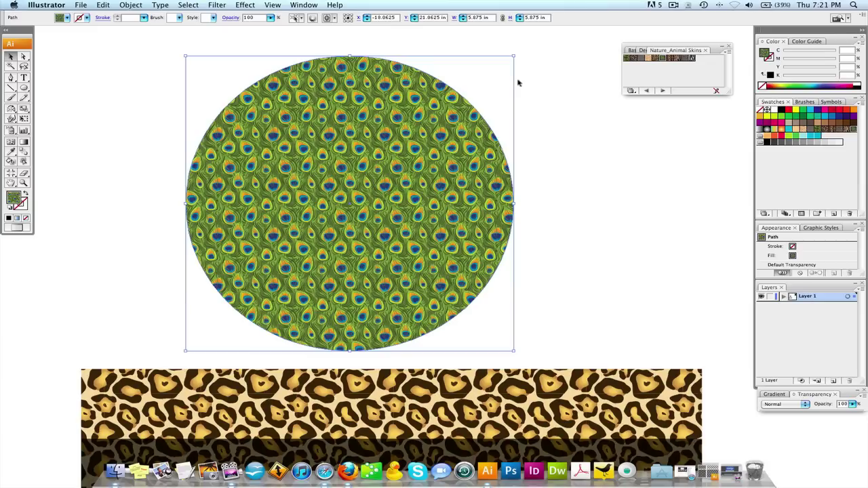
Step: Fill the circle with the leopard-spot pattern and move it slightly up and to the left
{"action": "left_click", "coordinate": [655, 59]}
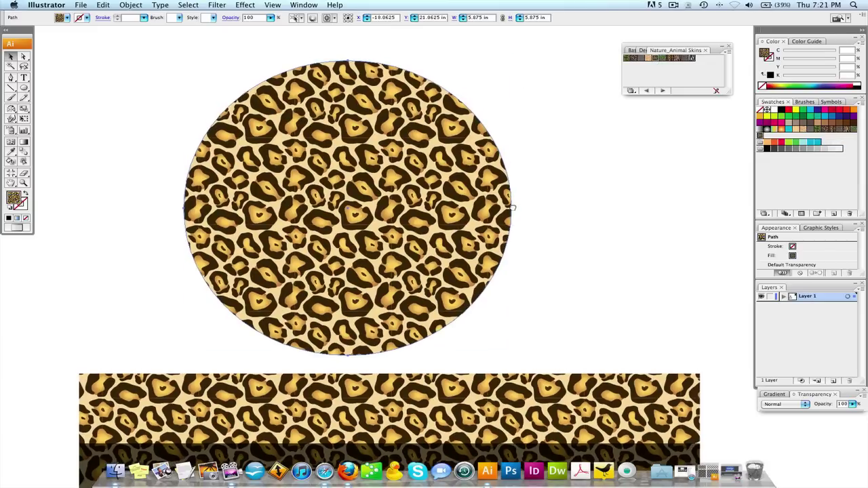
{"action": "left_click_drag", "start_coordinate": [421, 201], "coordinate": [428, 192]}
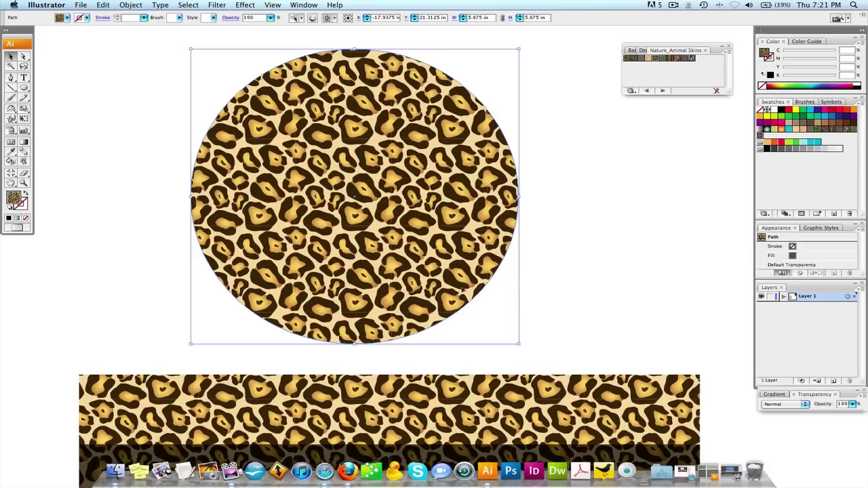
{"action": "left_click", "coordinate": [106, 86]}
{"action": "left_click_drag", "start_coordinate": [392, 191], "coordinate": [322, 177]}
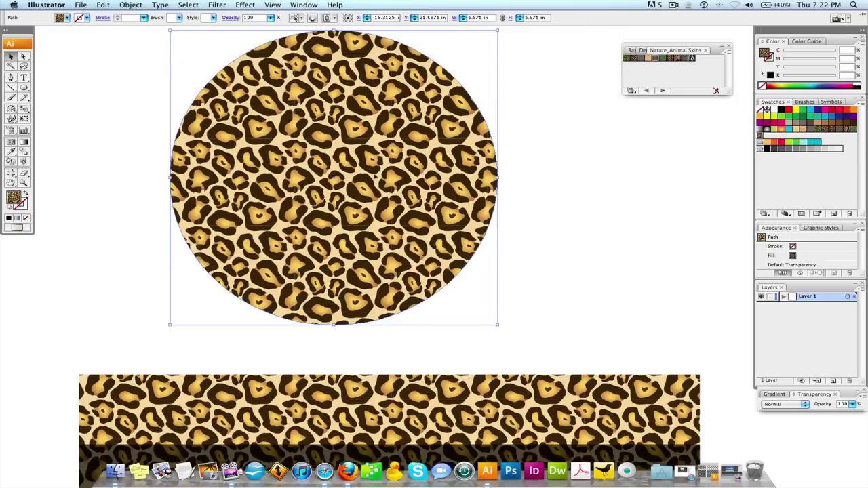
Step: Scale the leopard-patterned circle proportionally about its center to about 3.875 in across
{"action": "scroll", "coordinate": [380, 102], "scroll_direction": "up", "scroll_amount": 1}
{"action": "mouse_move", "coordinate": [498, 50]}
{"action": "left_mouse_down"}
{"action": "mouse_move", "coordinate": [488, 72]}
{"action": "mouse_move", "coordinate": [428, 113]}
{"action": "mouse_move", "coordinate": [504, 44]}
{"action": "left_mouse_up"}
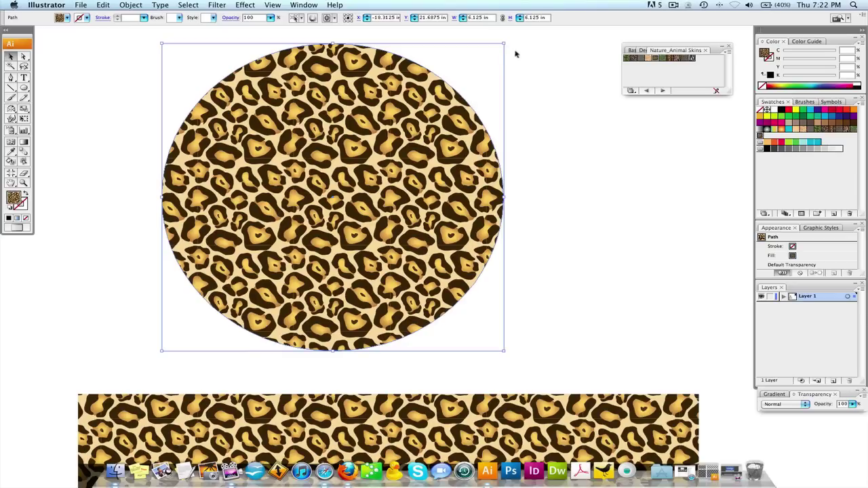
{"action": "left_click_drag", "start_coordinate": [502, 39], "coordinate": [439, 97]}
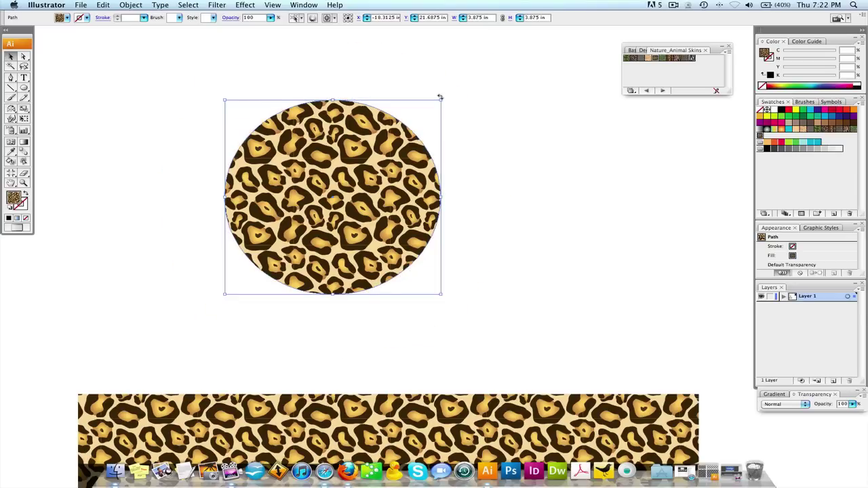
Step: Move the circle horizontally to the left edge of the visible canvas and deselect it
{"action": "left_click", "coordinate": [24, 56]}
{"action": "key", "text": "v"}
{"action": "left_click_drag", "start_coordinate": [225, 141], "coordinate": [43, 142]}
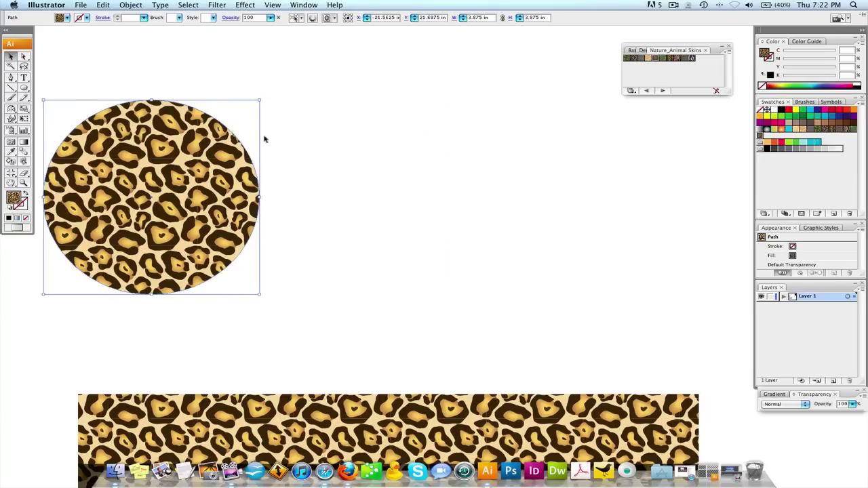
{"action": "left_click", "coordinate": [318, 159]}
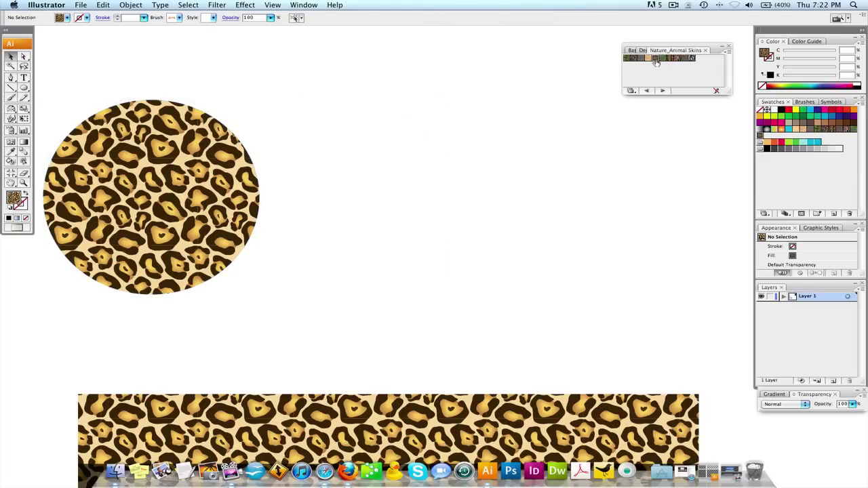
Step: Place the leopard swatch's original tile artwork on the canvas, to the right above the circle
{"action": "left_click_drag", "start_coordinate": [656, 60], "coordinate": [428, 65]}
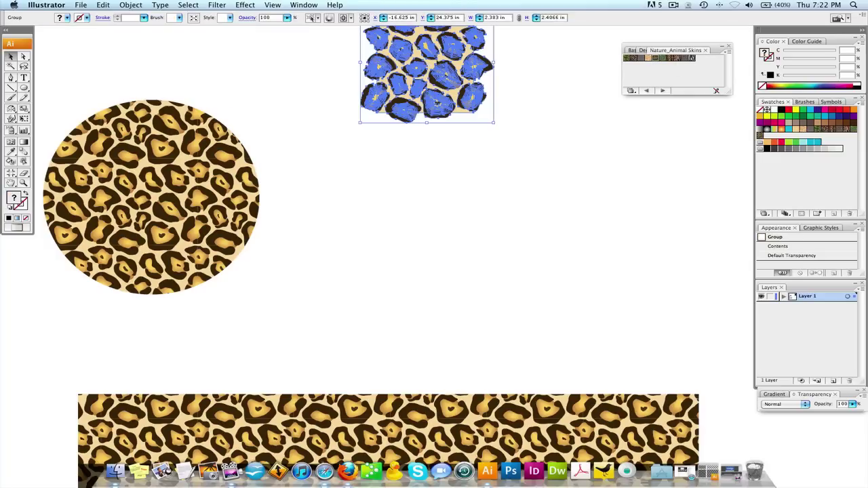
{"action": "left_click_drag", "start_coordinate": [519, 62], "coordinate": [522, 97]}
{"action": "left_click", "coordinate": [521, 97]}
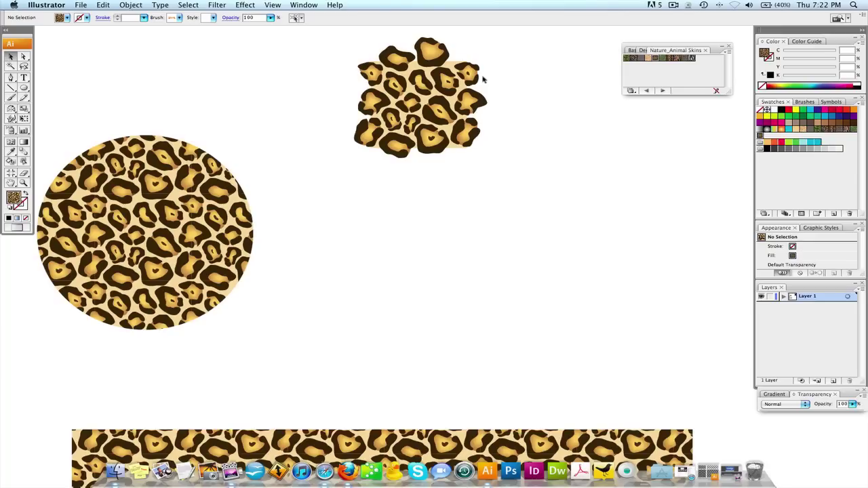
Step: Adjust the leopard tile's color balance with preview on, setting Cyan to 75%, and deselect the tile
{"action": "left_click", "coordinate": [405, 84]}
{"action": "left_click", "coordinate": [103, 5]}
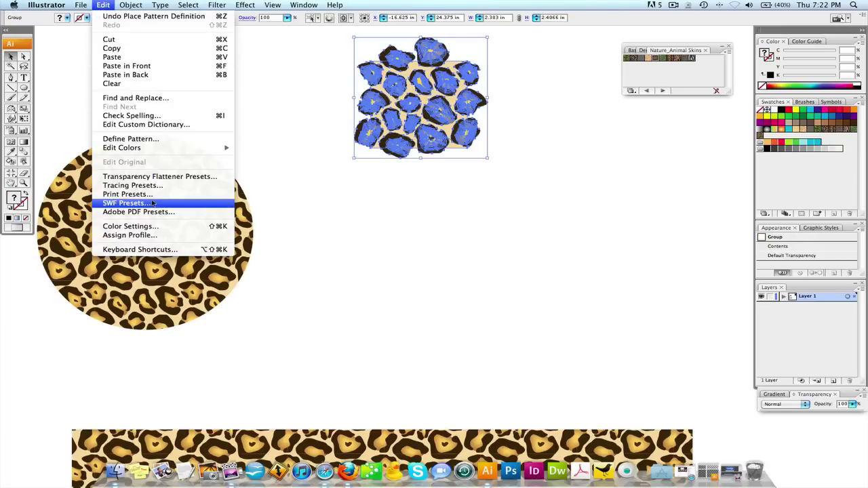
{"action": "mouse_move", "coordinate": [203, 147]}
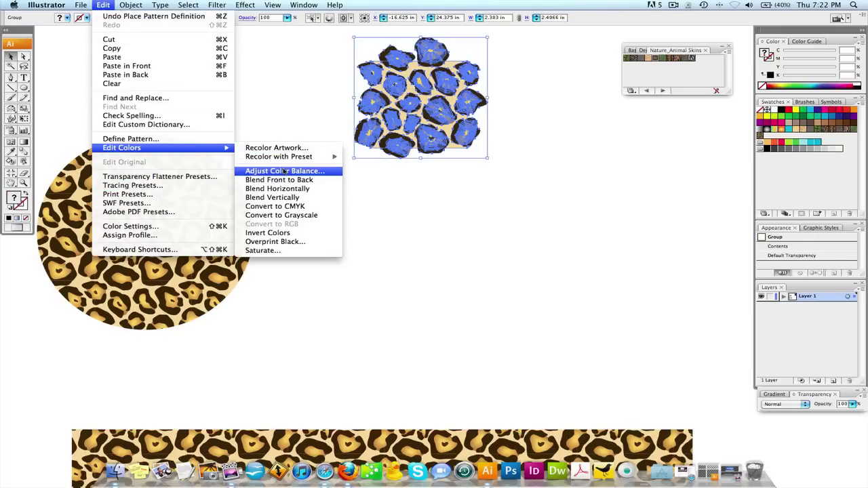
{"action": "left_click", "coordinate": [285, 171]}
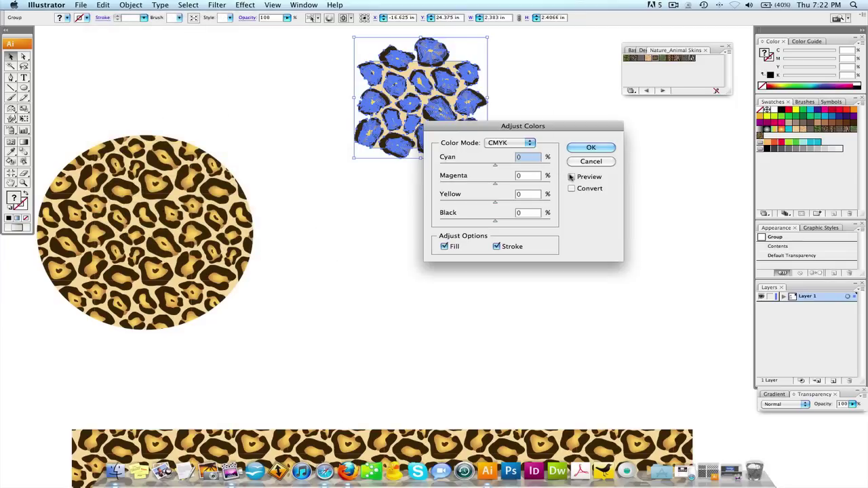
{"action": "left_click", "coordinate": [530, 158]}
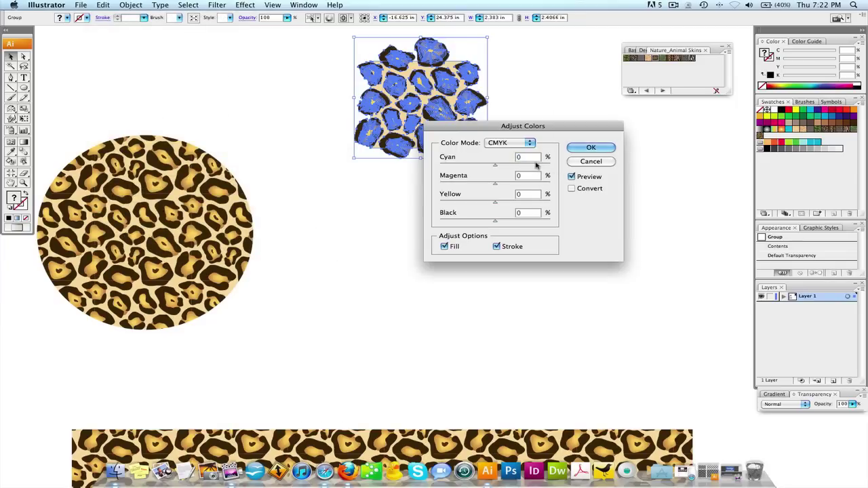
{"action": "left_click", "coordinate": [535, 165]}
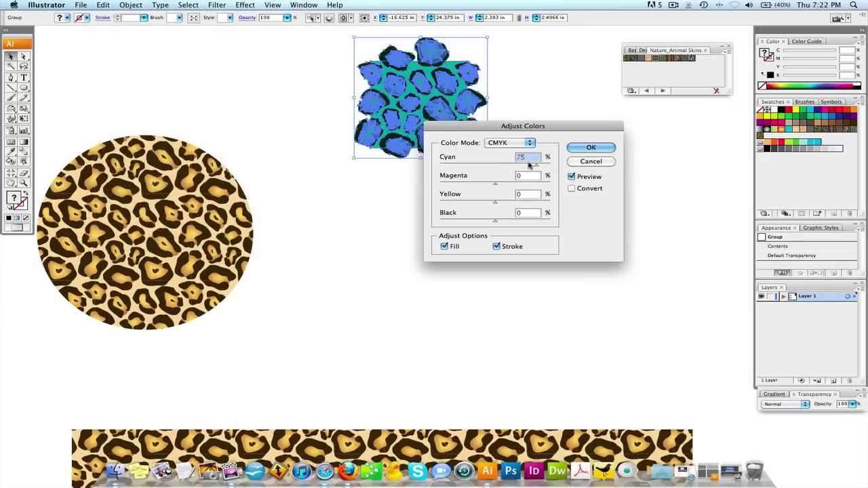
{"action": "left_click", "coordinate": [580, 147]}
{"action": "left_click", "coordinate": [569, 143]}
{"action": "scroll", "coordinate": [504, 151], "scroll_direction": "up", "scroll_amount": 1}
{"action": "left_click", "coordinate": [475, 136]}
{"action": "left_click", "coordinate": [549, 113]}
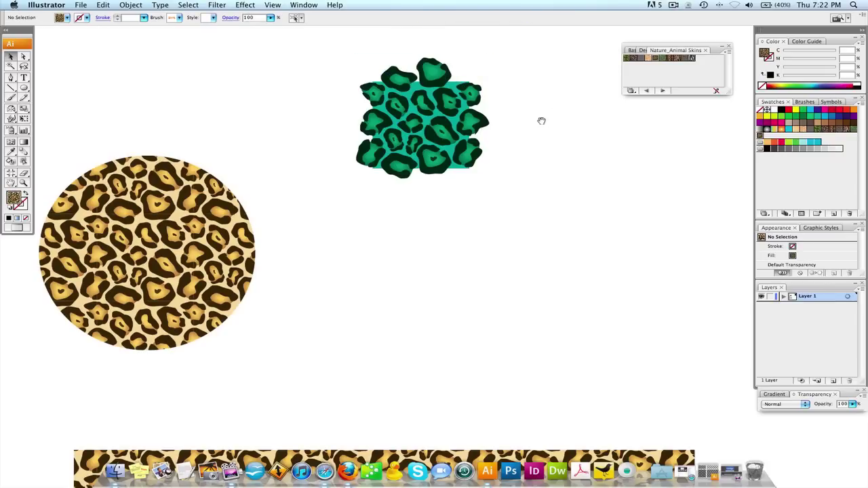
Step: Scale the green leopard tile proportionally down to about half its size and deselect it
{"action": "left_click", "coordinate": [457, 104]}
{"action": "left_click", "coordinate": [547, 108]}
{"action": "left_click", "coordinate": [482, 101]}
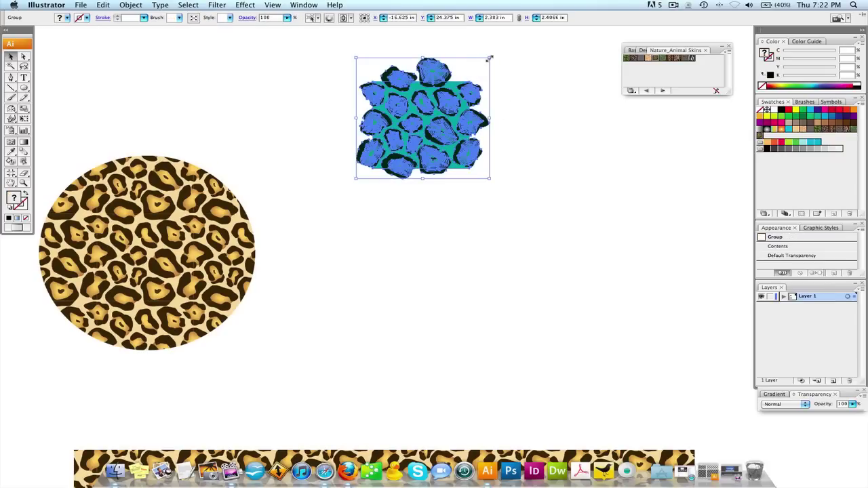
{"action": "left_click_drag", "start_coordinate": [488, 59], "coordinate": [455, 90]}
{"action": "left_click", "coordinate": [345, 211]}
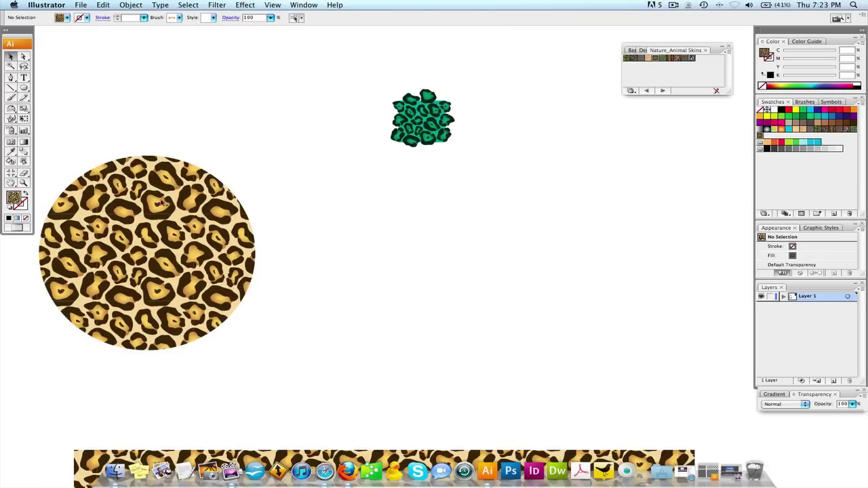
Step: Save the scaled green leopard tile as a new pattern swatch in the document's swatches
{"action": "scroll", "coordinate": [244, 183], "scroll_direction": "down", "scroll_amount": 2}
{"action": "scroll", "coordinate": [244, 183], "scroll_direction": "left", "scroll_amount": 1}
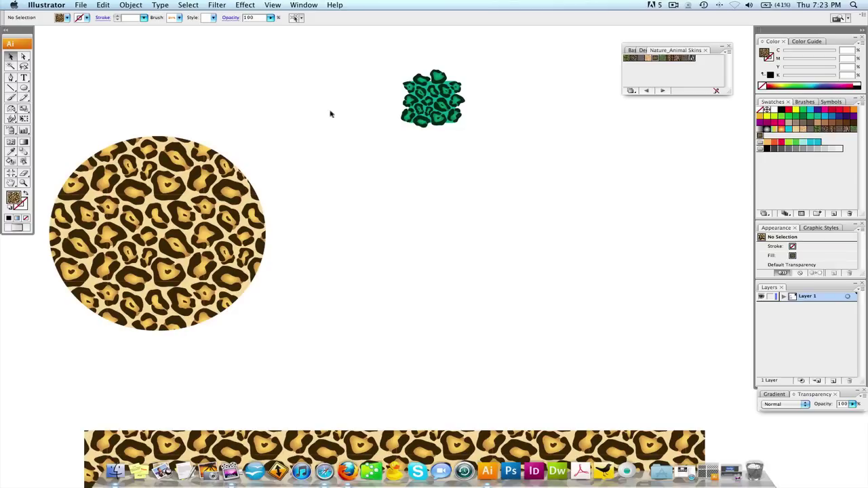
{"action": "left_click_drag", "start_coordinate": [386, 65], "coordinate": [500, 138]}
{"action": "left_click", "coordinate": [383, 58]}
{"action": "left_click_drag", "start_coordinate": [383, 57], "coordinate": [365, 53]}
{"action": "left_click_drag", "start_coordinate": [428, 92], "coordinate": [706, 75]}
{"action": "left_click_drag", "start_coordinate": [433, 98], "coordinate": [818, 178]}
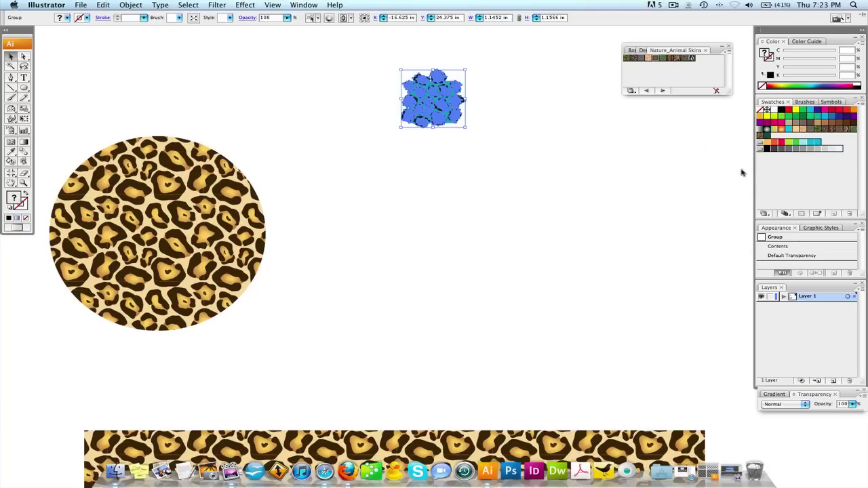
Step: Delete the green leopard tile artwork from the canvas
{"action": "left_click", "coordinate": [501, 125]}
{"action": "left_click", "coordinate": [434, 91]}
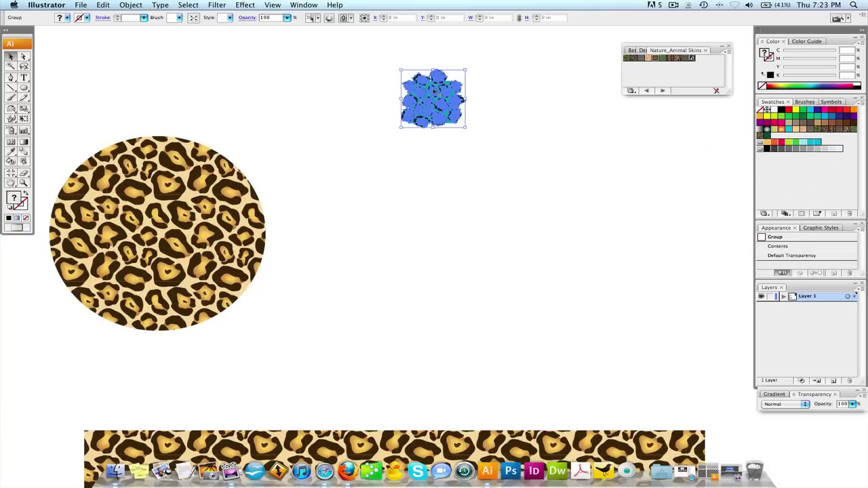
{"action": "key", "text": "Delete"}
Step: Duplicate the leopard circle horizontally to its right and fill the copy with New Pattern Swatch 9, then deselect it
{"action": "left_click_drag", "start_coordinate": [198, 214], "coordinate": [422, 217]}
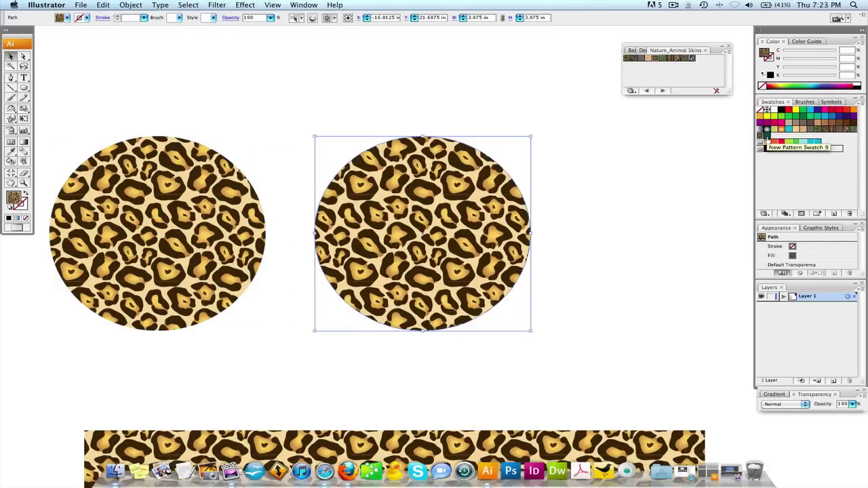
{"action": "left_click", "coordinate": [766, 137]}
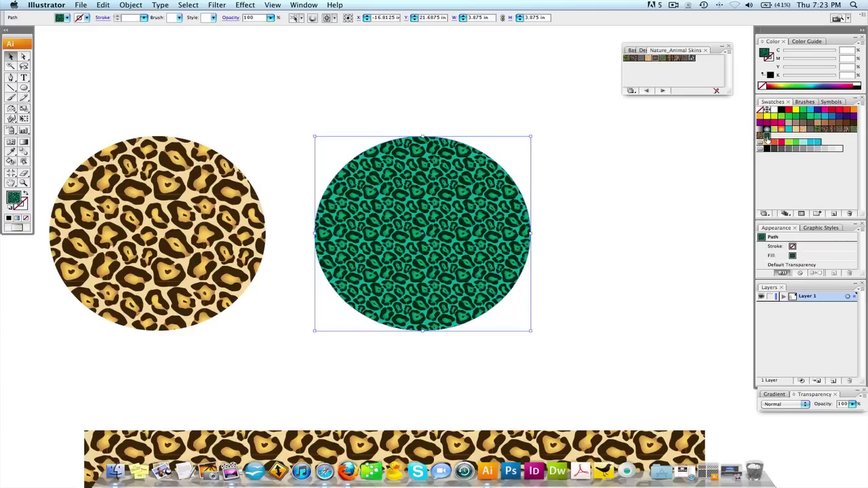
{"action": "left_click", "coordinate": [478, 92]}
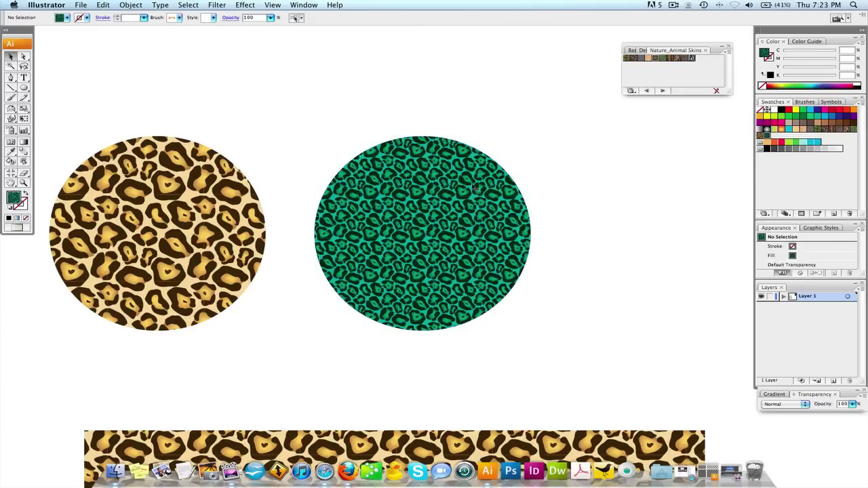
{"action": "left_click", "coordinate": [474, 189]}
{"action": "left_click", "coordinate": [247, 278]}
{"action": "left_click", "coordinate": [294, 108]}
Step: Try to pull the green circle's top anchor point down to about its center, toggle the change with undo and redo, and undo it
{"action": "left_click", "coordinate": [23, 57]}
{"action": "left_click", "coordinate": [394, 148]}
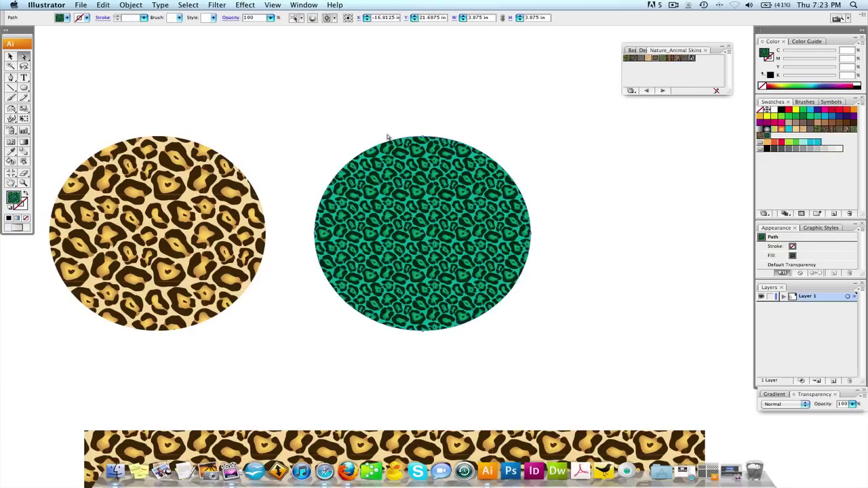
{"action": "left_click", "coordinate": [413, 155]}
{"action": "left_click", "coordinate": [598, 189]}
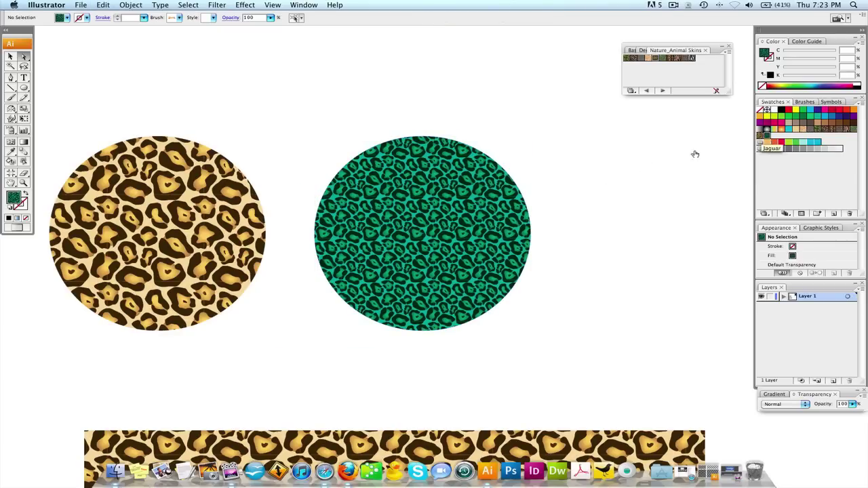
{"action": "left_click", "coordinate": [462, 222]}
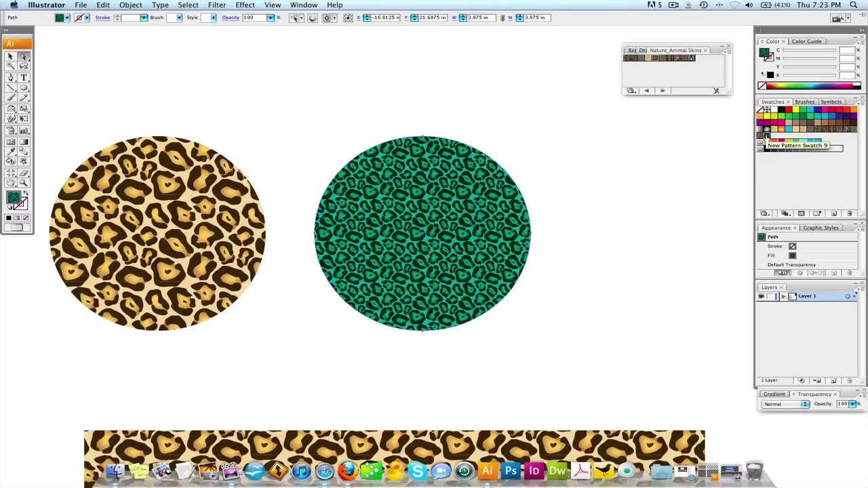
{"action": "left_click_drag", "start_coordinate": [404, 108], "coordinate": [428, 144]}
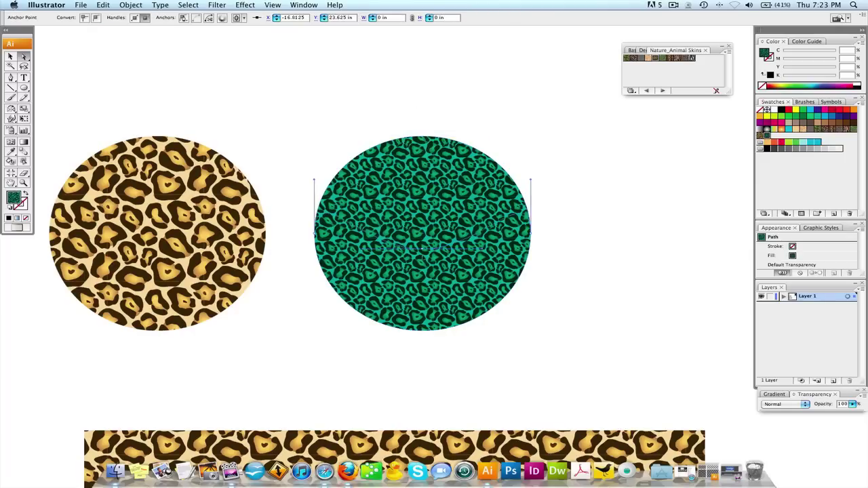
{"action": "left_click_drag", "start_coordinate": [424, 250], "coordinate": [423, 248]}
{"action": "key", "text": "super+z"}
{"action": "key", "text": "super+shift+z"}
{"action": "key", "text": "super+z"}
{"action": "key", "text": "super+shift+z"}
{"action": "key", "text": "super+z"}
{"action": "left_click", "coordinate": [388, 110]}
Step: Scale the black fleur-de-lis tile proportionally down to about 3.14 × 4.8 in and deselect it
{"action": "left_click", "coordinate": [11, 57]}
{"action": "left_click", "coordinate": [397, 151], "text": "alt+super"}
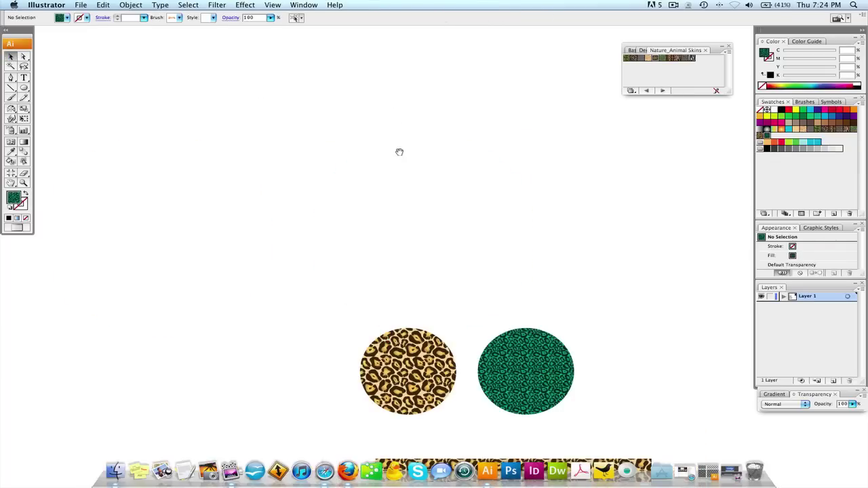
{"action": "scroll", "coordinate": [513, 231], "scroll_direction": "right", "scroll_amount": 10}
{"action": "scroll", "coordinate": [513, 231], "scroll_direction": "down", "scroll_amount": 3}
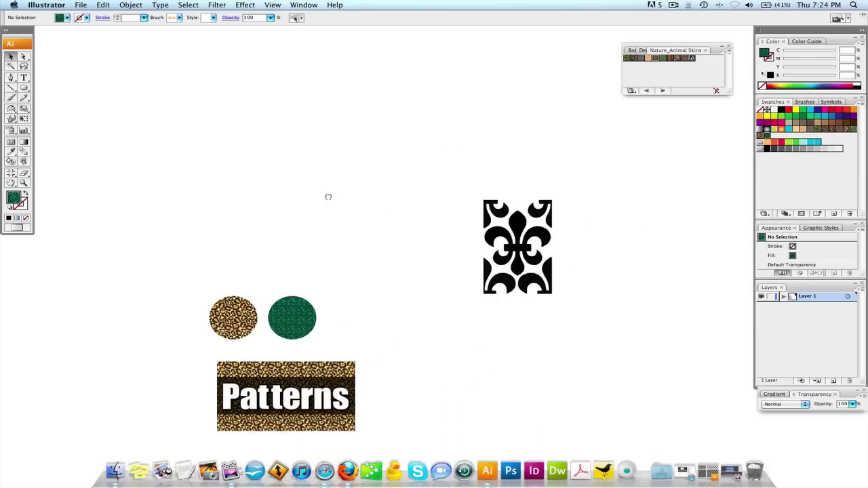
{"action": "left_click_drag", "start_coordinate": [450, 278], "coordinate": [450, 277]}
{"action": "key", "text": "super+equal"}
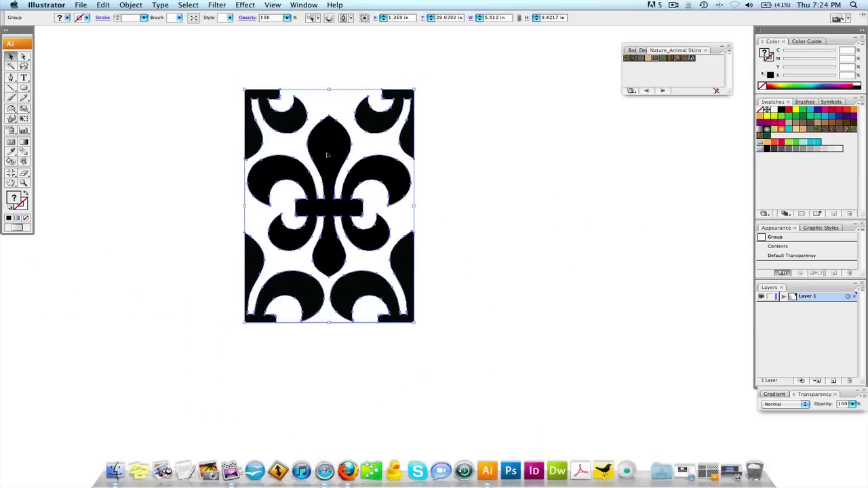
{"action": "left_click_drag", "start_coordinate": [416, 89], "coordinate": [343, 188]}
{"action": "left_click", "coordinate": [408, 191]}
Step: Fill only the central fleur-de-lis of the tile with cyan and deselect it
{"action": "scroll", "coordinate": [407, 191], "scroll_direction": "left", "scroll_amount": 2}
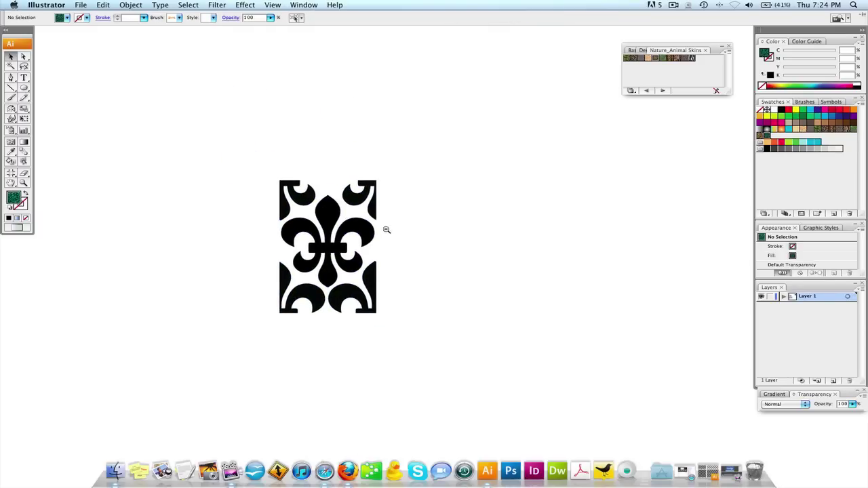
{"action": "key", "text": "super+minus"}
{"action": "left_click_drag", "start_coordinate": [395, 255], "coordinate": [324, 234]}
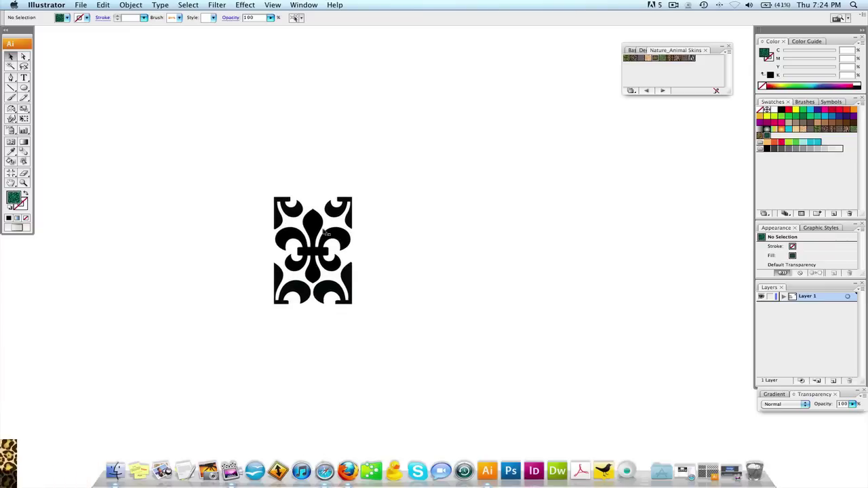
{"action": "left_click", "coordinate": [318, 230]}
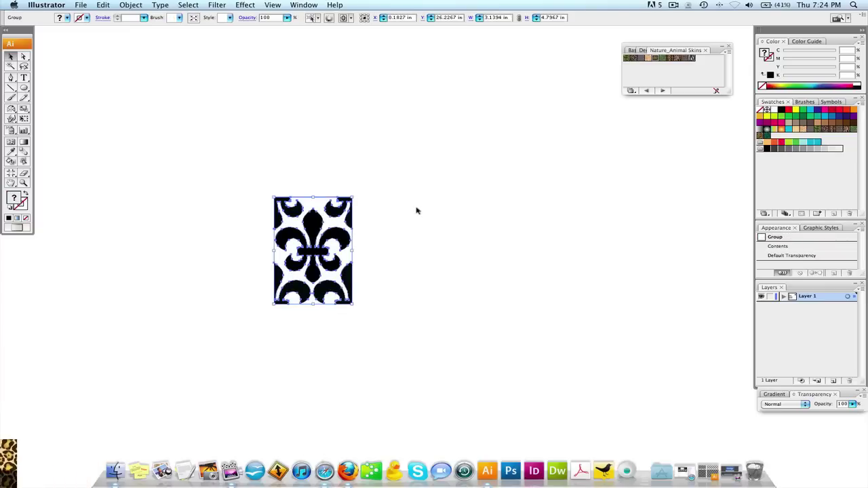
{"action": "scroll", "coordinate": [351, 203], "scroll_direction": "down", "scroll_amount": 1}
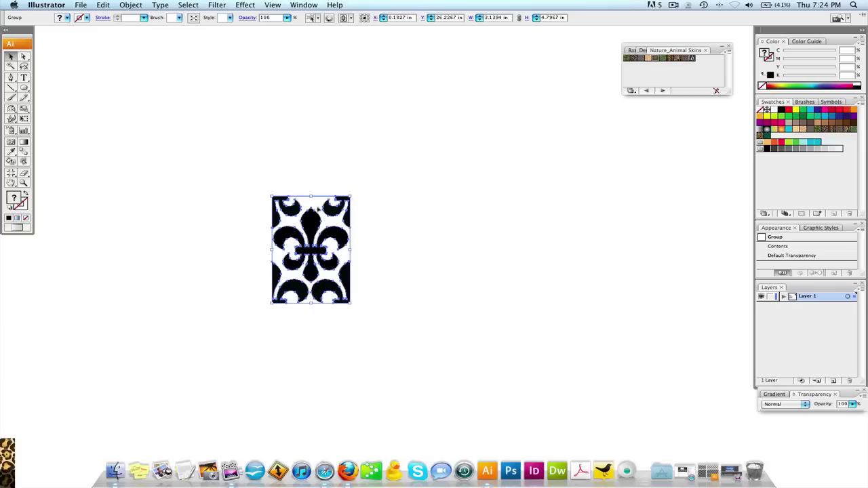
{"action": "left_click", "coordinate": [323, 173]}
{"action": "key", "text": "a"}
{"action": "left_click", "coordinate": [312, 224]}
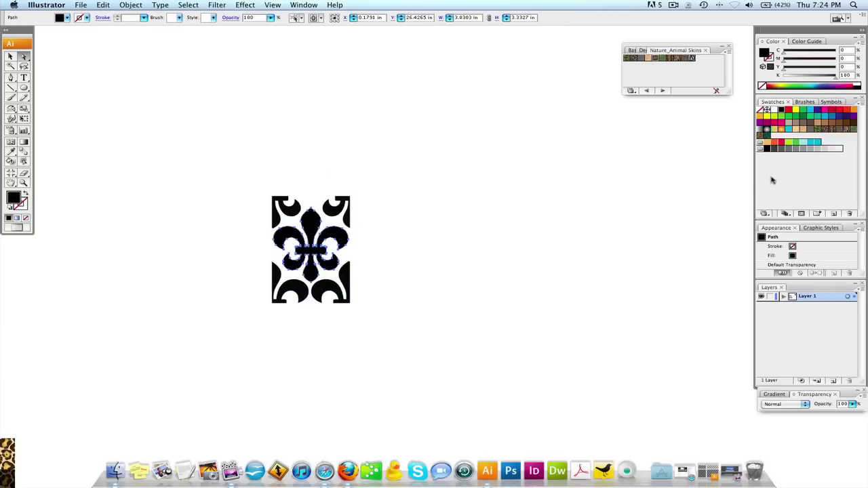
{"action": "left_click", "coordinate": [810, 109]}
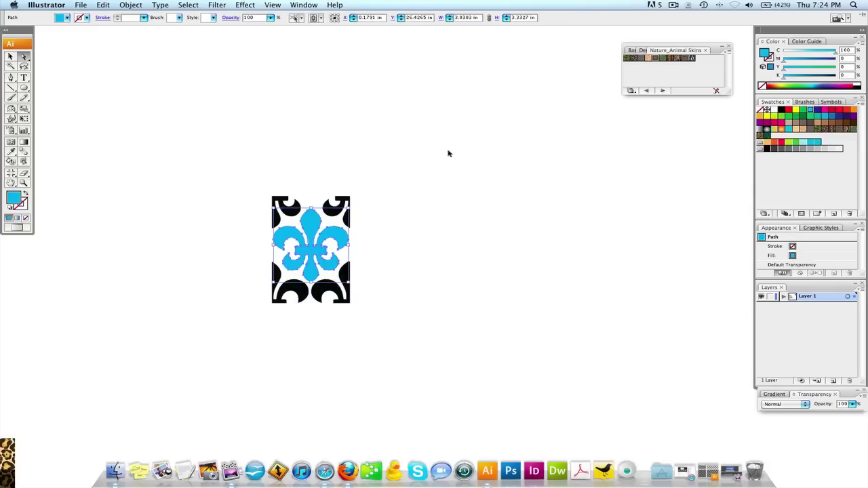
{"action": "left_click", "coordinate": [278, 188]}
Step: Try to fill the corner motifs together with the tile's bounding rectangle in red, and undo the fill
{"action": "left_click_drag", "start_coordinate": [253, 174], "coordinate": [400, 332]}
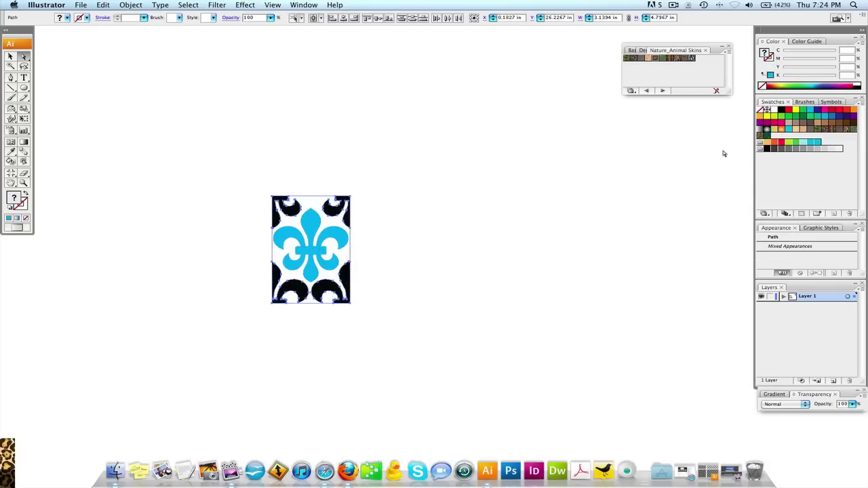
{"action": "left_click", "coordinate": [788, 113]}
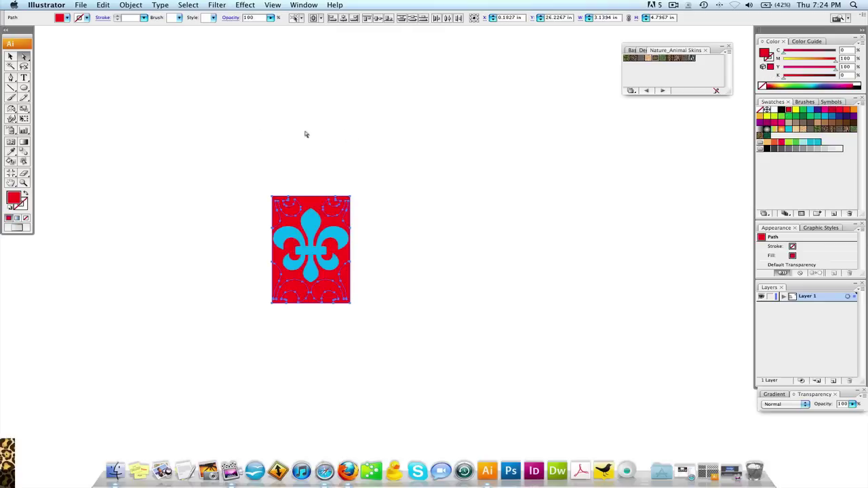
{"action": "key", "text": "super+z"}
Step: Fill only the black corner motifs of the tile with red, leaving out the bounding rectangle, and deselect them
{"action": "left_click", "coordinate": [250, 183]}
{"action": "left_click_drag", "start_coordinate": [250, 183], "coordinate": [318, 234]}
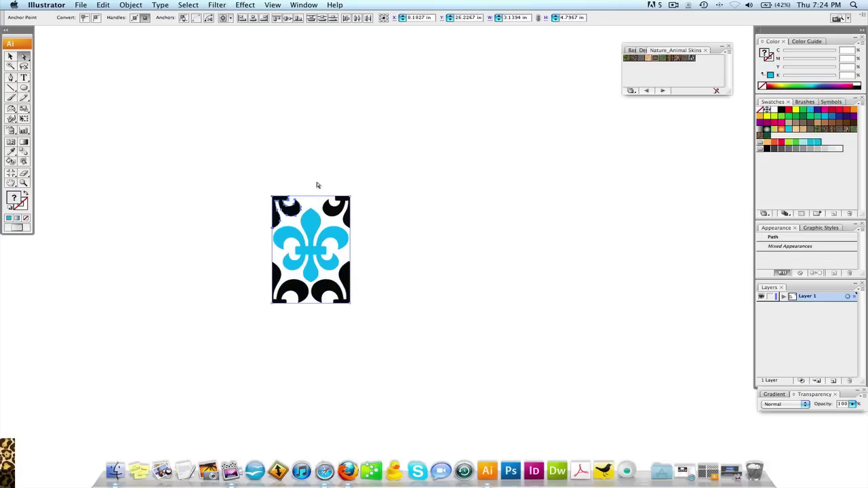
{"action": "left_click", "coordinate": [318, 182]}
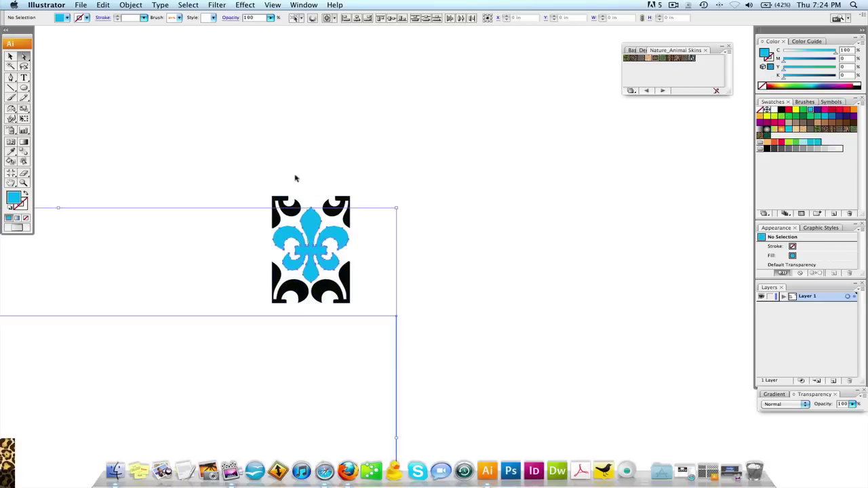
{"action": "left_click", "coordinate": [305, 190]}
{"action": "left_click_drag", "start_coordinate": [263, 186], "coordinate": [371, 302]}
{"action": "key", "text": "super+a"}
{"action": "left_click_drag", "start_coordinate": [254, 180], "coordinate": [402, 313]}
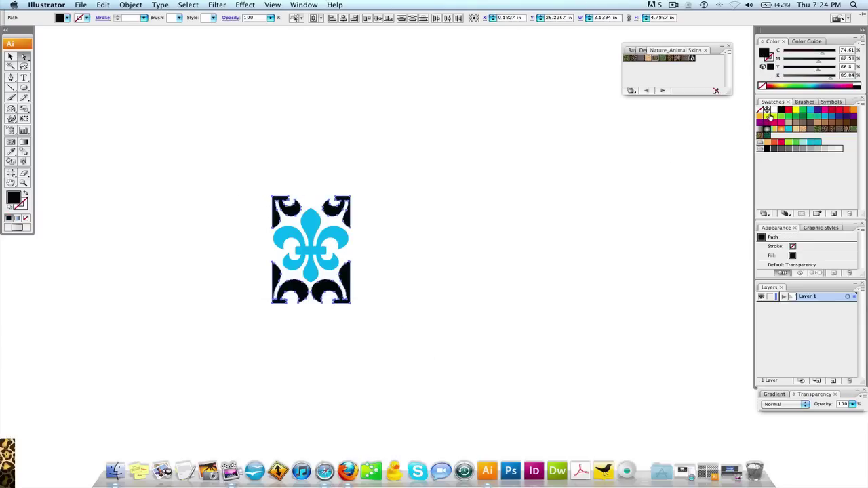
{"action": "left_click", "coordinate": [789, 111]}
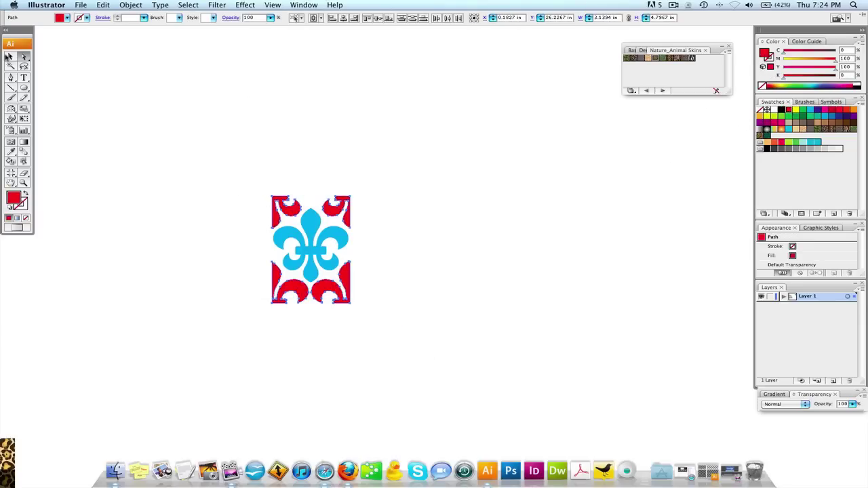
{"action": "left_click", "coordinate": [10, 57]}
{"action": "left_click", "coordinate": [247, 176]}
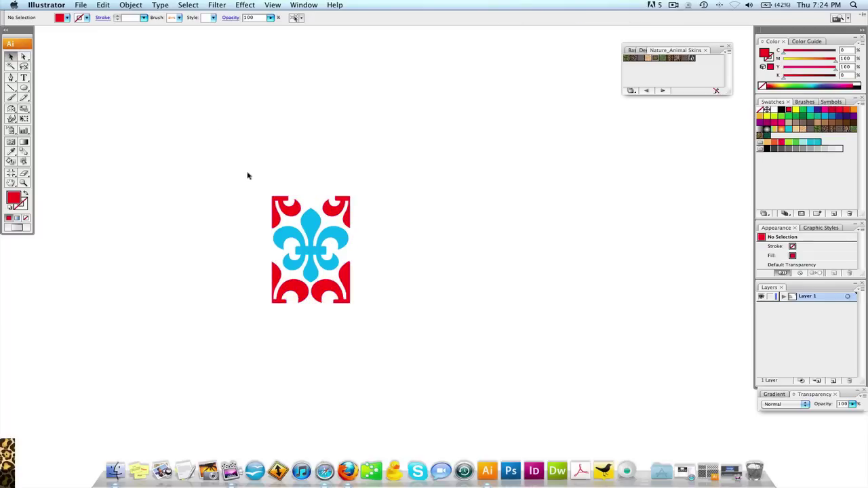
Step: Save the complete red and cyan fleur-de-lis tile as a new pattern swatch and move the tile artwork to the left side of the canvas
{"action": "left_click", "coordinate": [277, 207]}
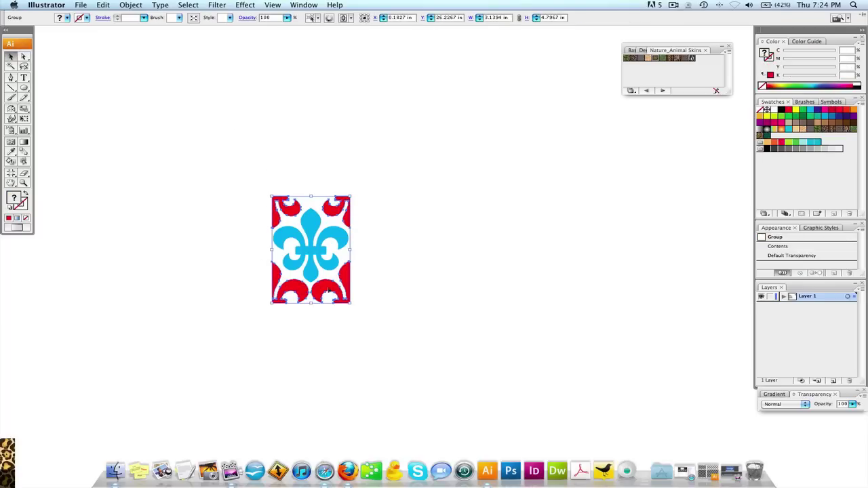
{"action": "left_click", "coordinate": [387, 286]}
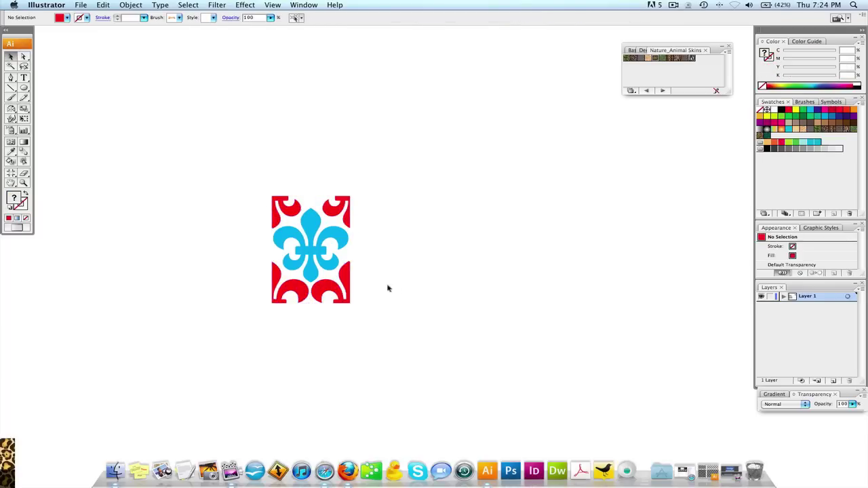
{"action": "left_click", "coordinate": [310, 207]}
{"action": "left_click_drag", "start_coordinate": [310, 207], "coordinate": [357, 276]}
{"action": "left_click", "coordinate": [391, 321]}
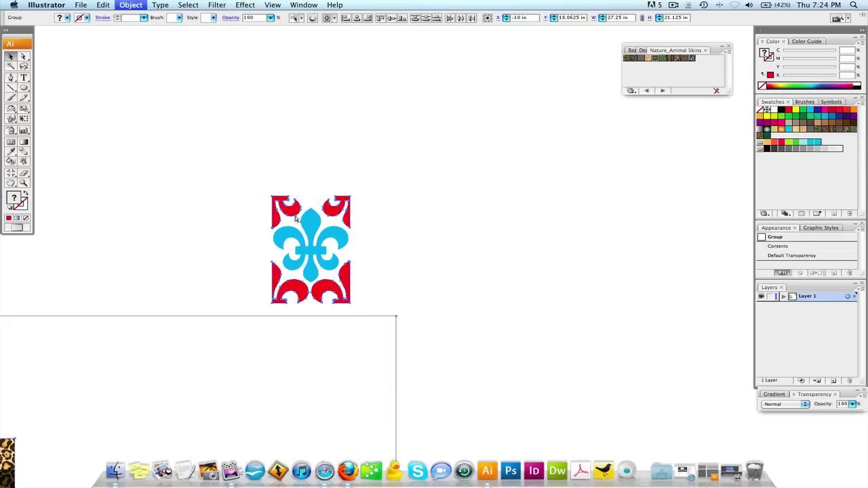
{"action": "key", "text": "super+a"}
{"action": "left_click_drag", "start_coordinate": [256, 175], "coordinate": [420, 305]}
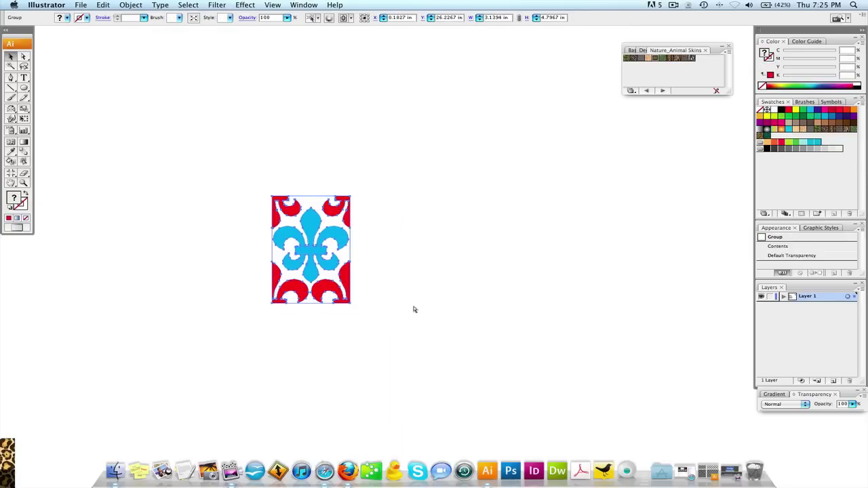
{"action": "left_click", "coordinate": [364, 183]}
{"action": "left_click", "coordinate": [307, 229]}
{"action": "left_click_drag", "start_coordinate": [321, 229], "coordinate": [821, 181]}
{"action": "mouse_move", "coordinate": [268, 171]}
{"action": "left_mouse_down"}
{"action": "mouse_move", "coordinate": [314, 253]}
{"action": "mouse_move", "coordinate": [272, 205]}
{"action": "mouse_move", "coordinate": [45, 205]}
{"action": "left_mouse_up"}
Step: Draw a 13.5 in circle to the right of the tile, fill it with the new fleur-de-lis pattern swatch, and deselect it
{"action": "left_click", "coordinate": [24, 89]}
{"action": "left_click_drag", "start_coordinate": [269, 93], "coordinate": [465, 270]}
{"action": "left_click_drag", "start_coordinate": [505, 290], "coordinate": [599, 336]}
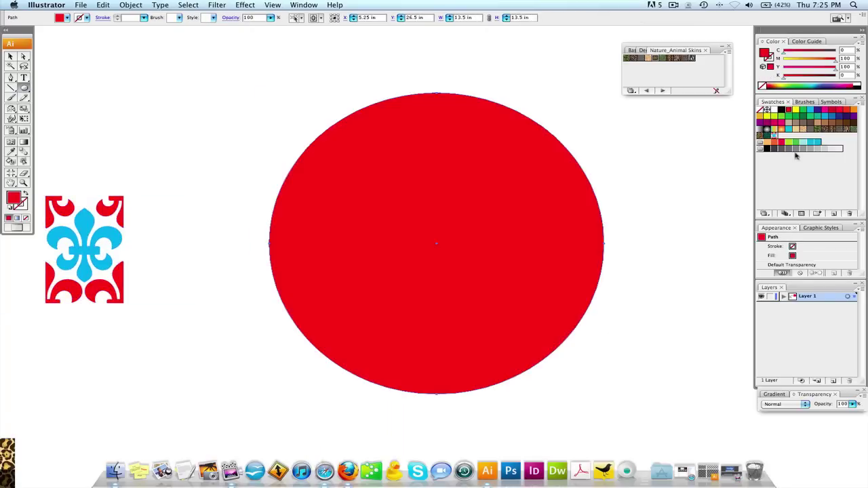
{"action": "left_click", "coordinate": [774, 135]}
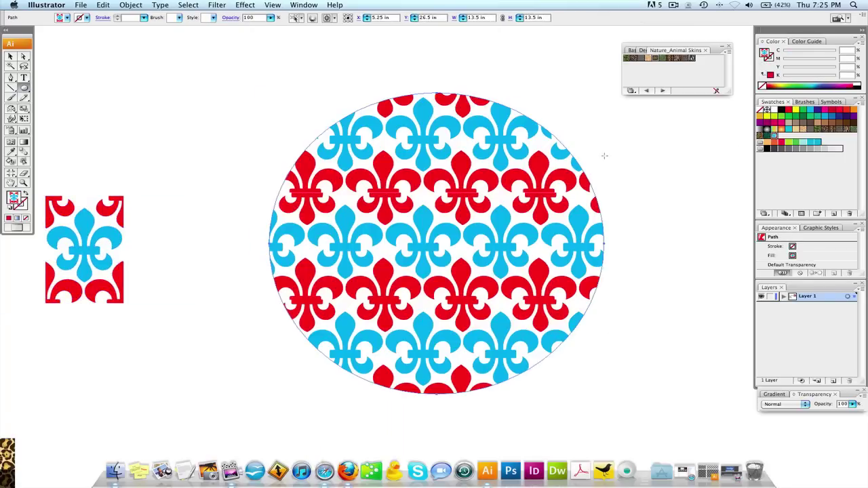
{"action": "left_click", "coordinate": [10, 57]}
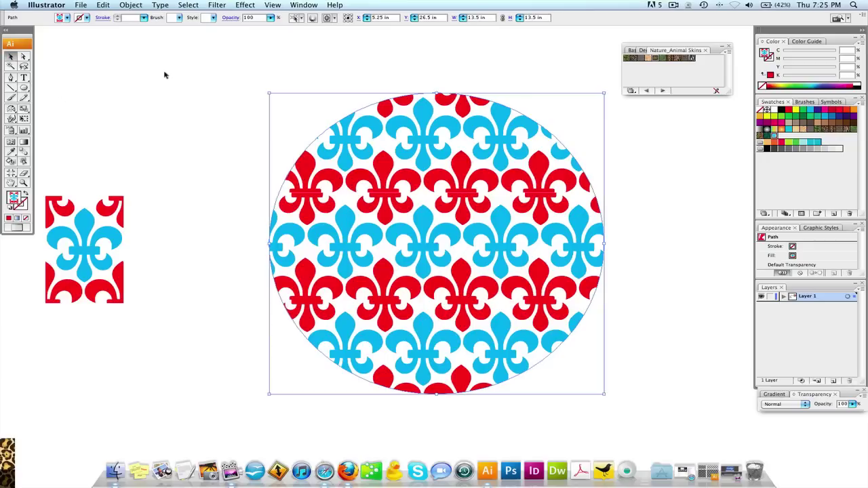
{"action": "left_click", "coordinate": [164, 74]}
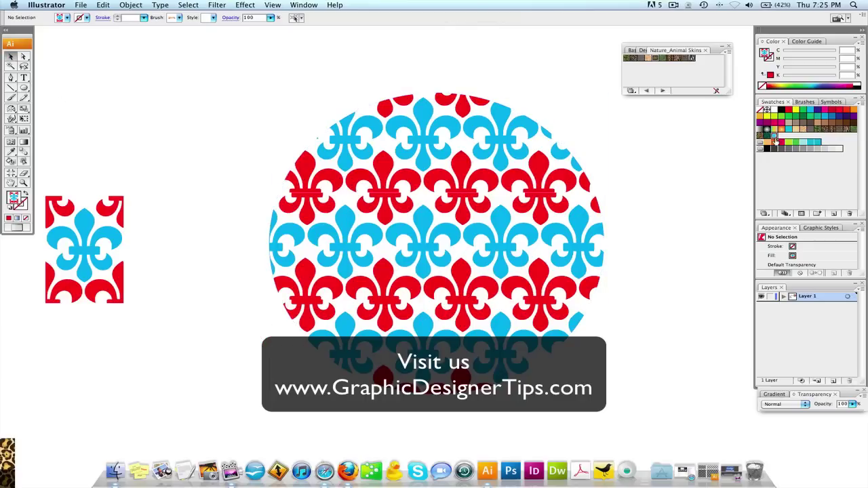
Step: Place the fleur-de-lis swatch's original tile artwork on the canvas, above the existing tile
{"action": "left_click_drag", "start_coordinate": [774, 136], "coordinate": [143, 106]}
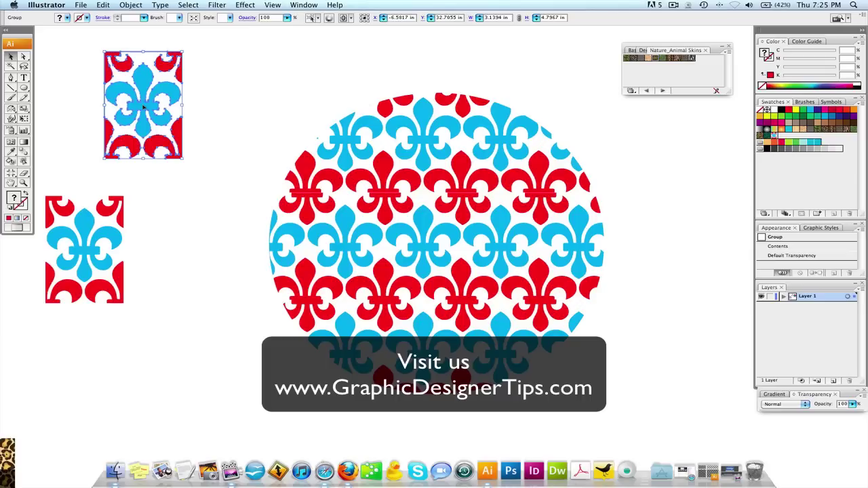
Step: Stretch the upper tile to about 4.5 in wide by moving its two right corner anchor points outward, then deselect it
{"action": "left_click", "coordinate": [210, 84]}
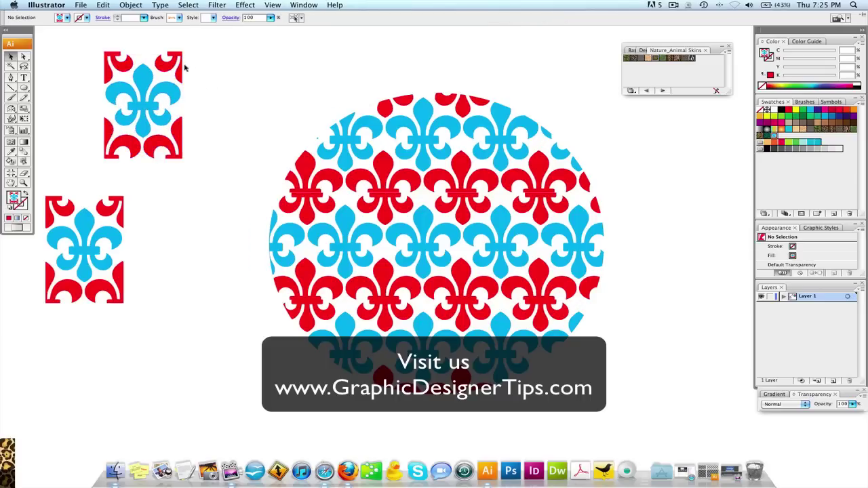
{"action": "left_click", "coordinate": [183, 68]}
{"action": "left_click", "coordinate": [196, 68]}
{"action": "left_click", "coordinate": [182, 52]}
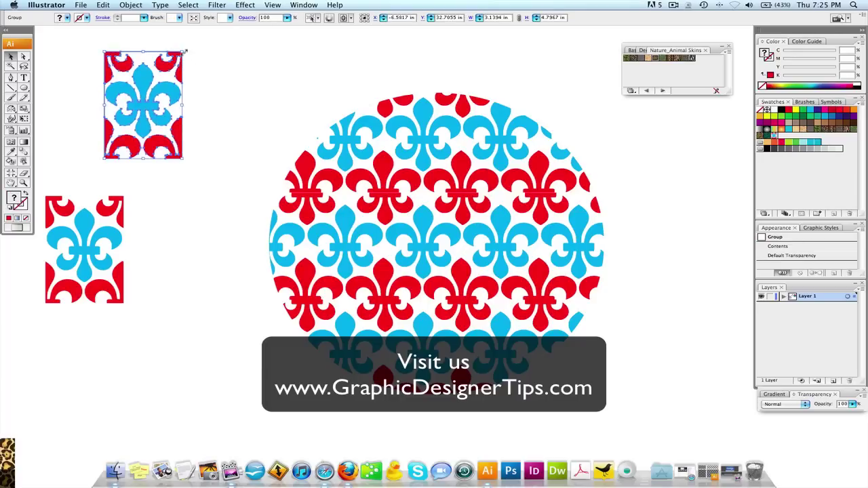
{"action": "left_click", "coordinate": [184, 53]}
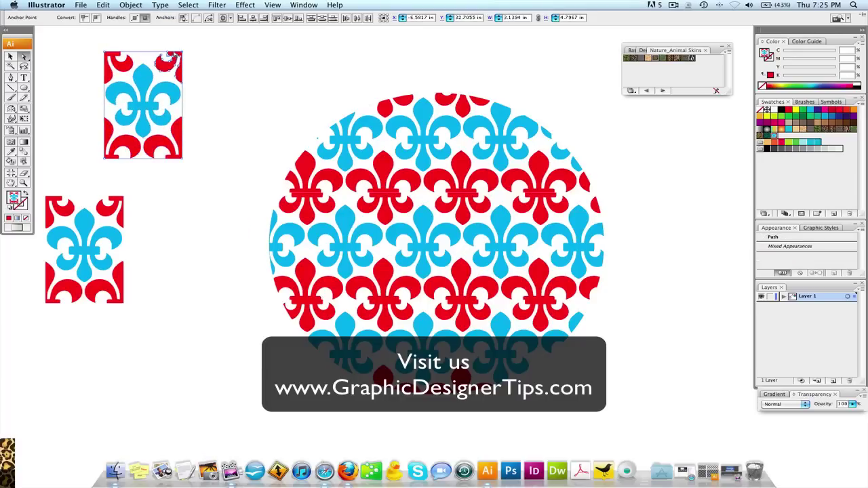
{"action": "left_click_drag", "start_coordinate": [183, 52], "coordinate": [217, 53]}
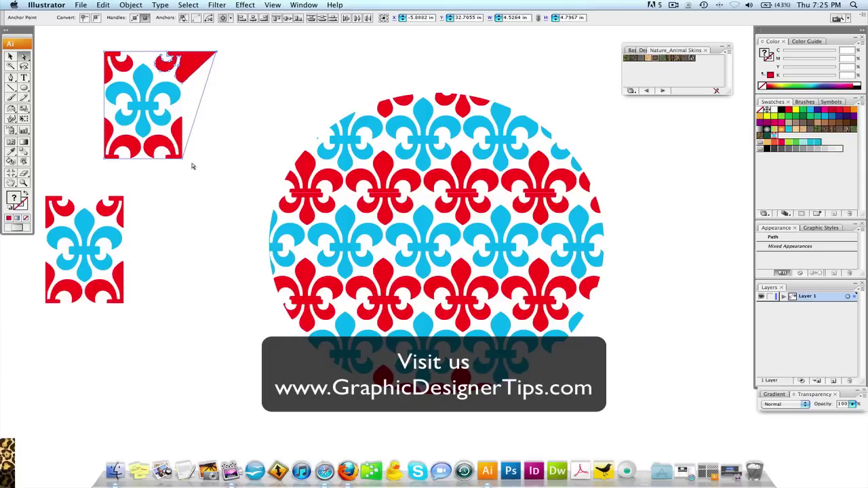
{"action": "left_click", "coordinate": [183, 159]}
{"action": "left_click_drag", "start_coordinate": [184, 162], "coordinate": [217, 160]}
{"action": "left_click", "coordinate": [237, 165]}
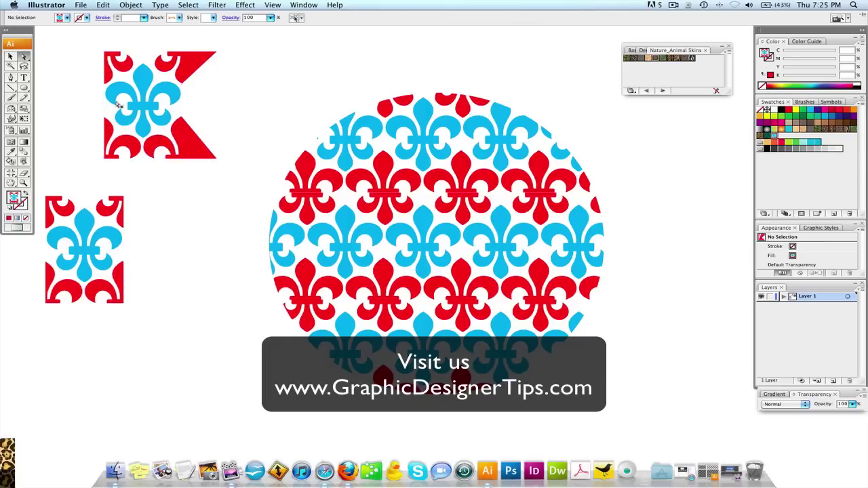
Step: Save the whole stretched fleur-de-lis tile as a new pattern swatch
{"action": "left_click", "coordinate": [11, 57]}
{"action": "left_click", "coordinate": [144, 102]}
{"action": "left_click_drag", "start_coordinate": [125, 71], "coordinate": [786, 177]}
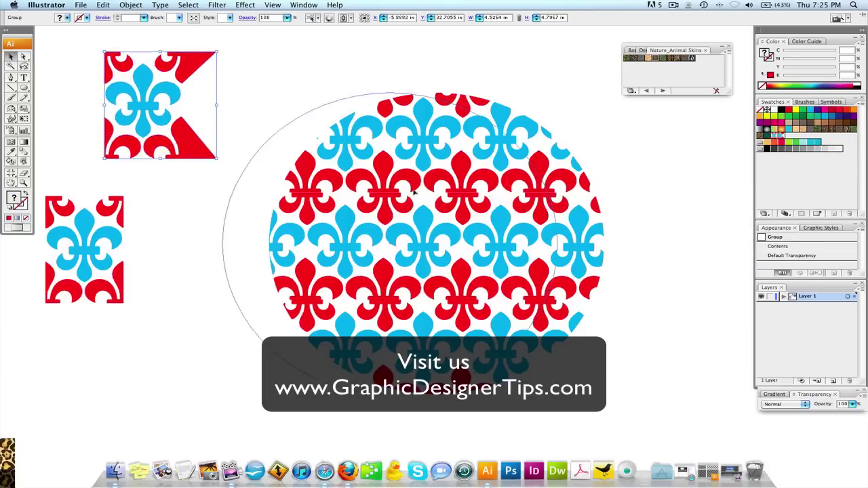
Step: Draw a circle about 16.25 in across in the empty area to the right of the existing patterned circle
{"action": "left_click", "coordinate": [474, 194]}
{"action": "scroll", "coordinate": [587, 183], "scroll_direction": "right", "scroll_amount": 10}
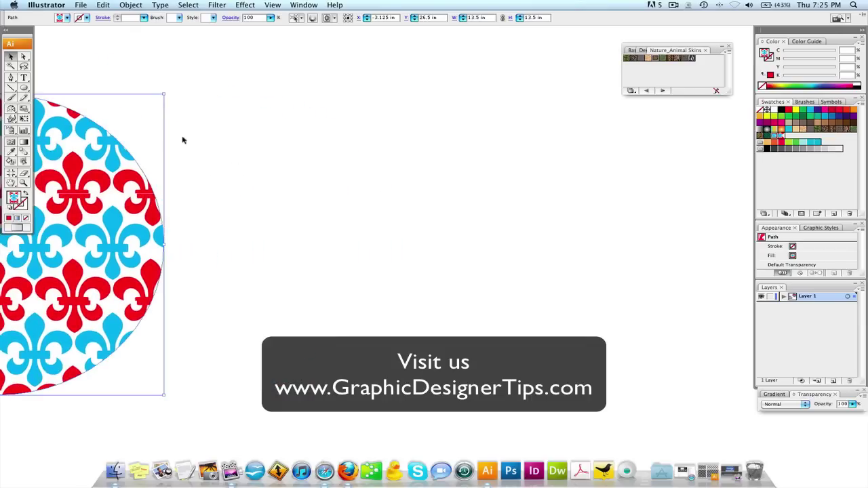
{"action": "left_click", "coordinate": [24, 88]}
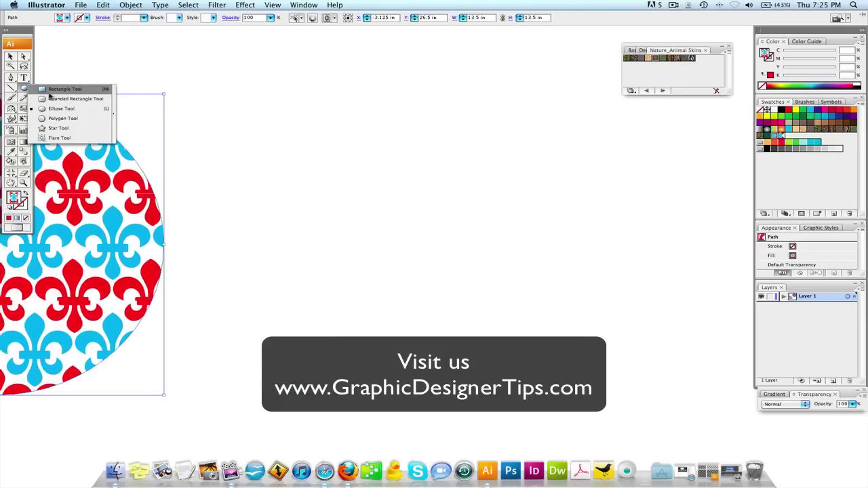
{"action": "left_click_drag", "start_coordinate": [324, 107], "coordinate": [721, 216]}
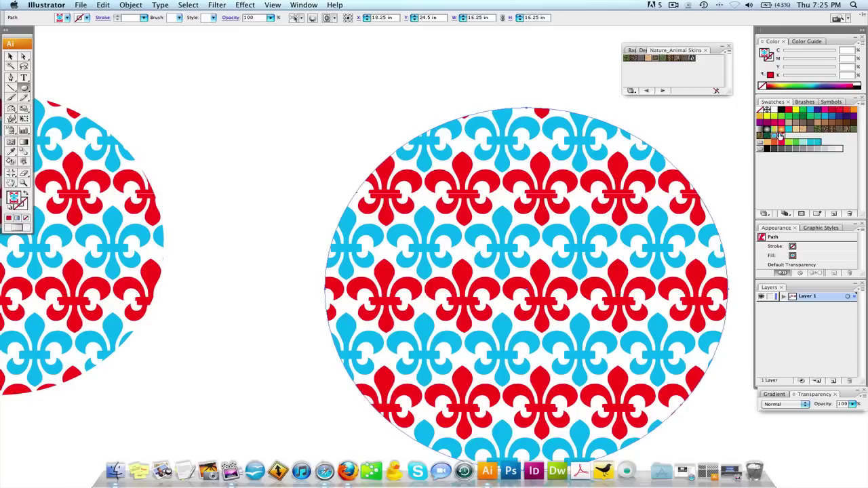
Step: Fill the new circle with the stretched-tile swatch, New Pattern Swatch 11, and deselect it
{"action": "scroll", "coordinate": [745, 133], "scroll_direction": "right", "scroll_amount": 5}
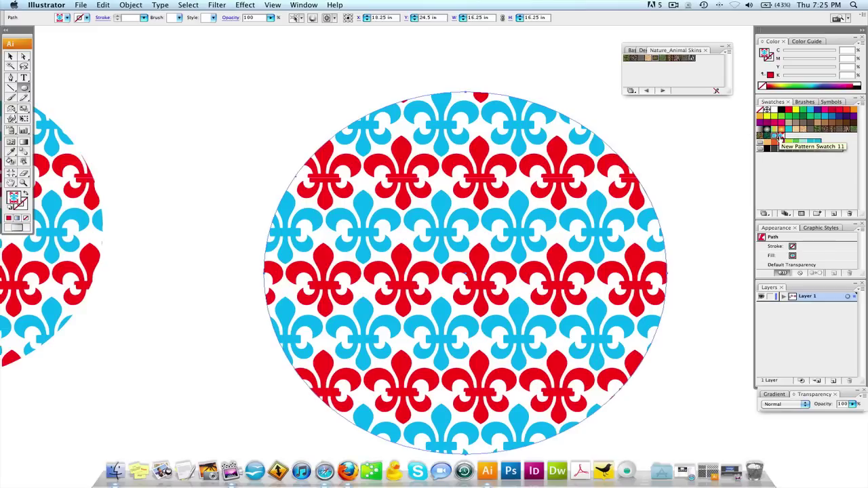
{"action": "left_click", "coordinate": [779, 137]}
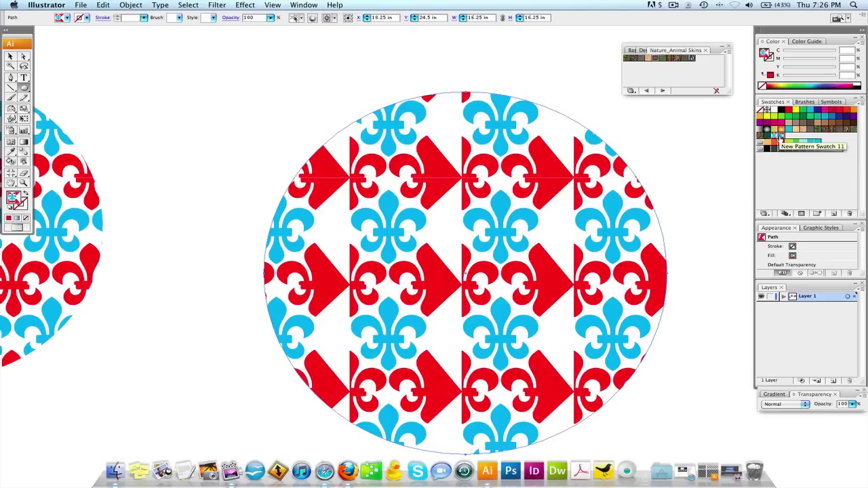
{"action": "left_click", "coordinate": [11, 57]}
{"action": "left_click", "coordinate": [224, 156]}
{"action": "key", "text": "super+minus"}
{"action": "key", "text": "super+minus"}
{"action": "key", "text": "super+minus"}
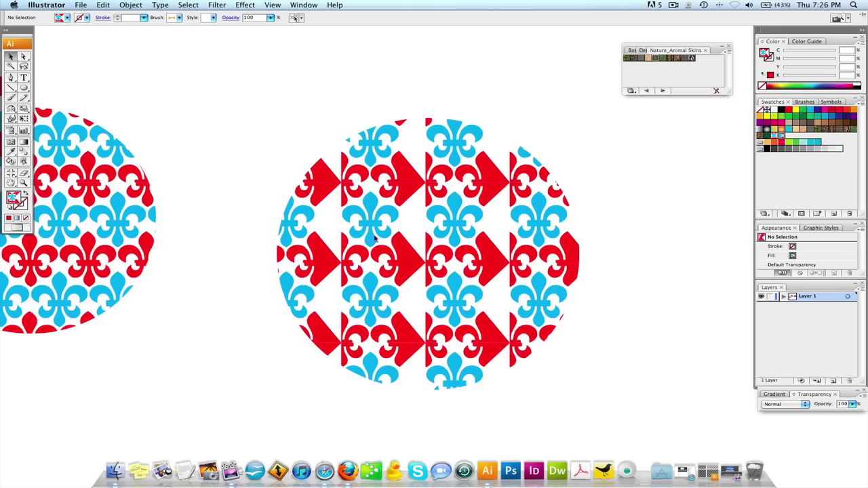
{"action": "left_click", "coordinate": [408, 218]}
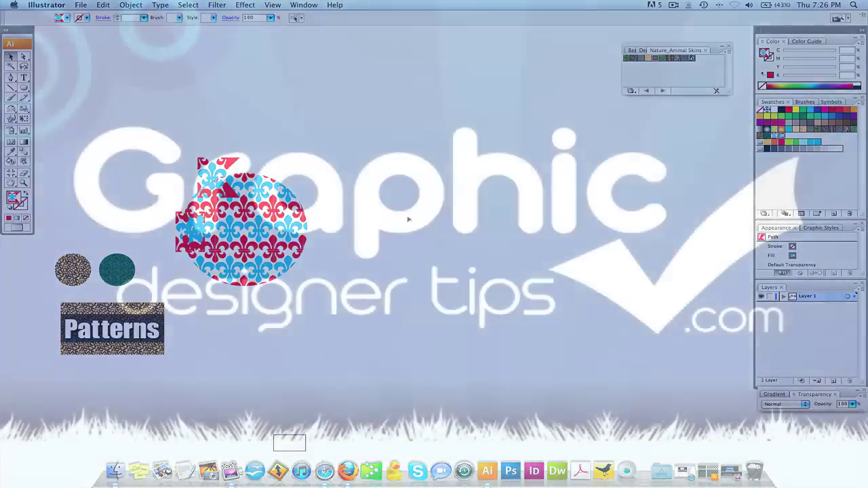